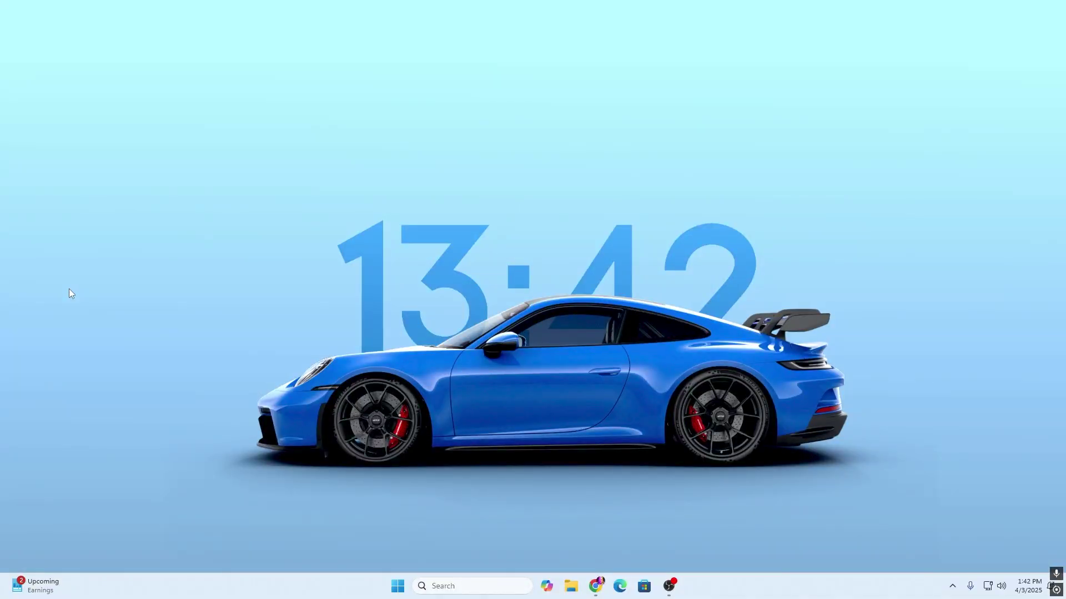
# - Search 'temp' from the taskbar and open the Delete temporary files setting
pyautogui.click(501, 585)
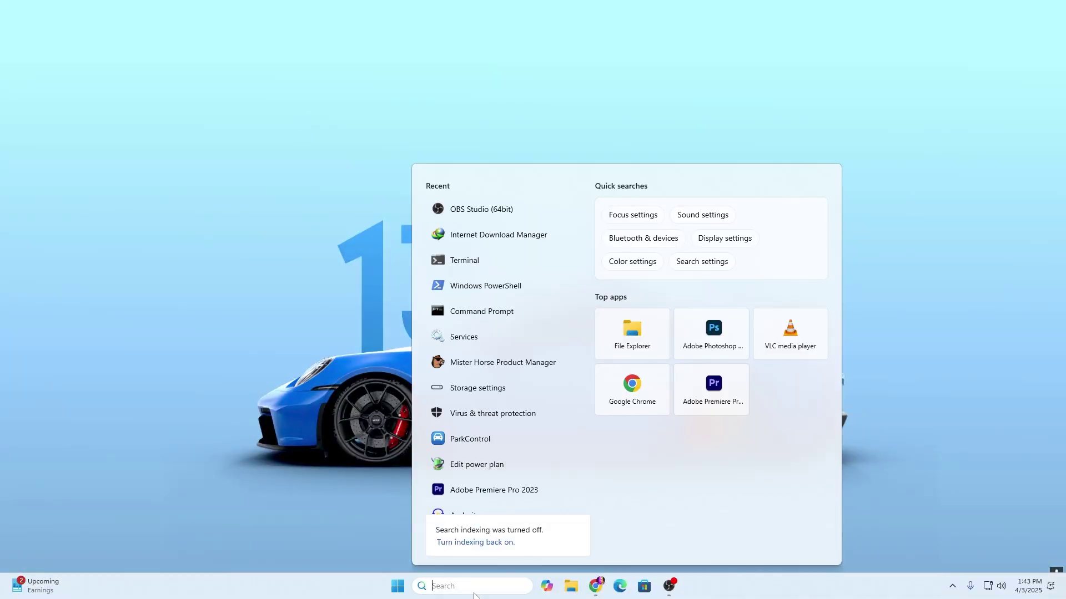
pyautogui.write('temp')
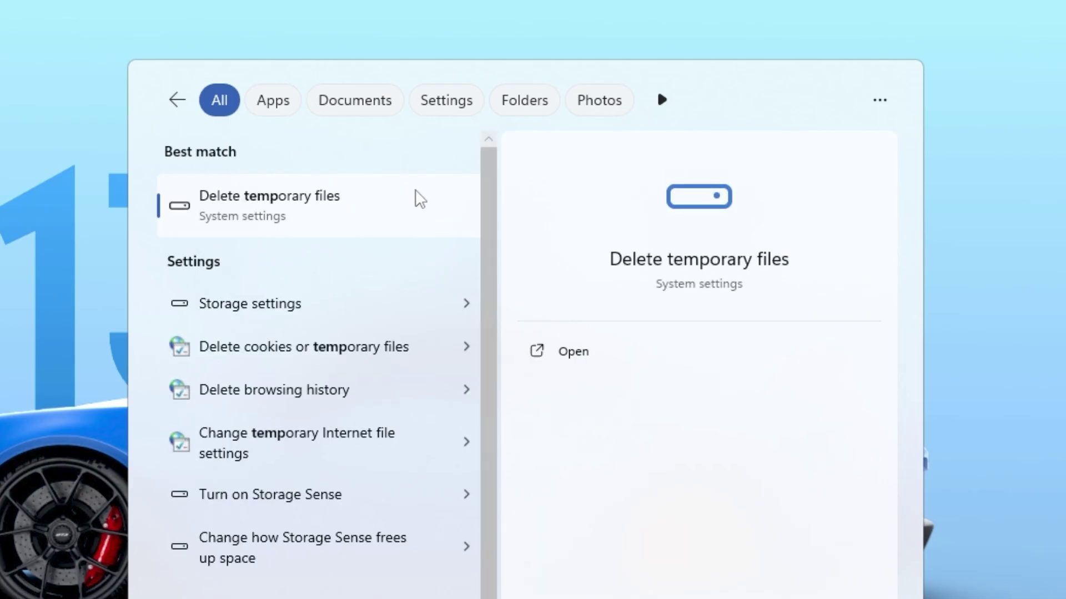
pyautogui.click(301, 205)
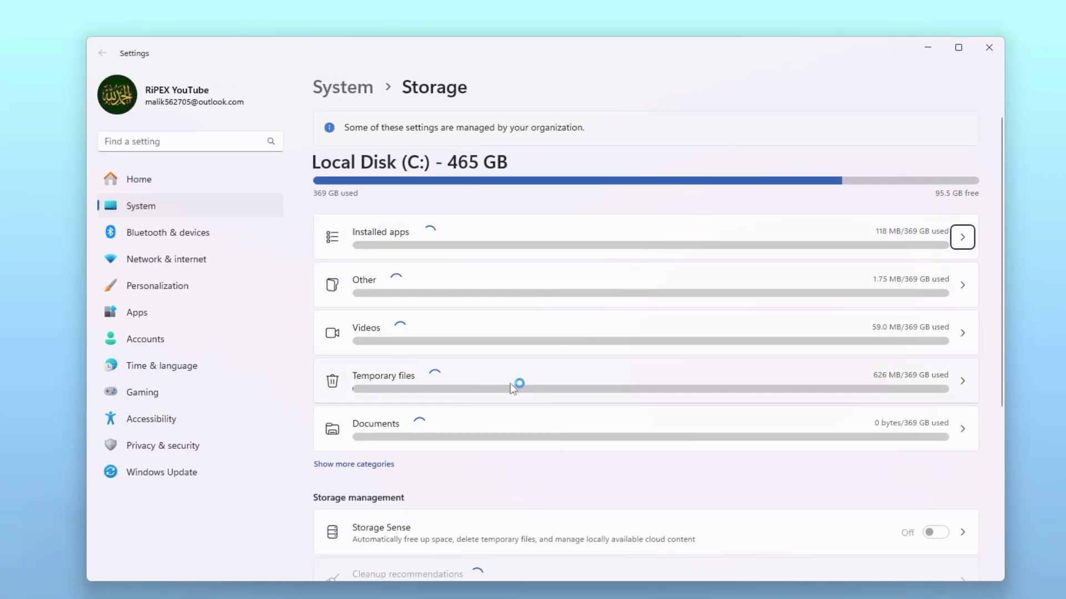
# - Remove the checked temporary files, including Recycle Bin and DirectX Shader Cache, and confirm
pyautogui.click(761, 381)
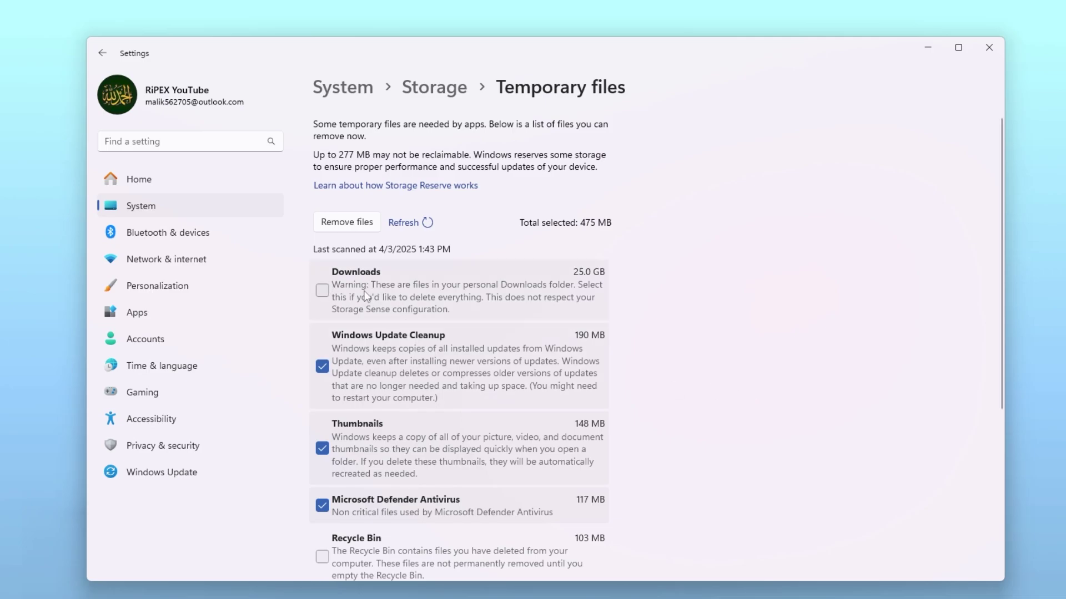
pyautogui.scroll(-3, 364, 296)
pyautogui.scroll(-2, 412, 426)
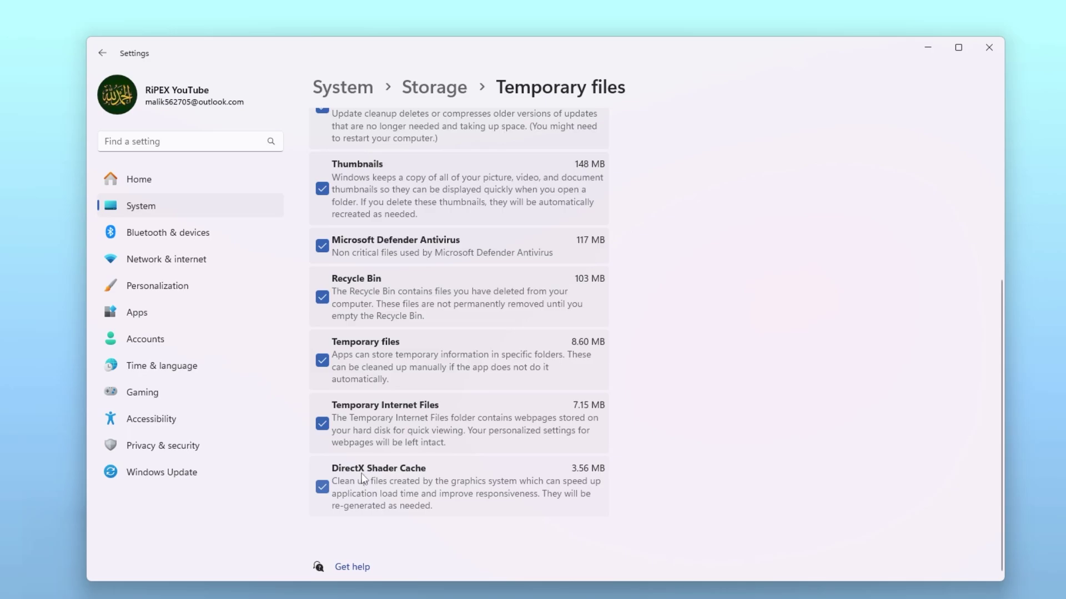
pyautogui.scroll(5, 456, 473)
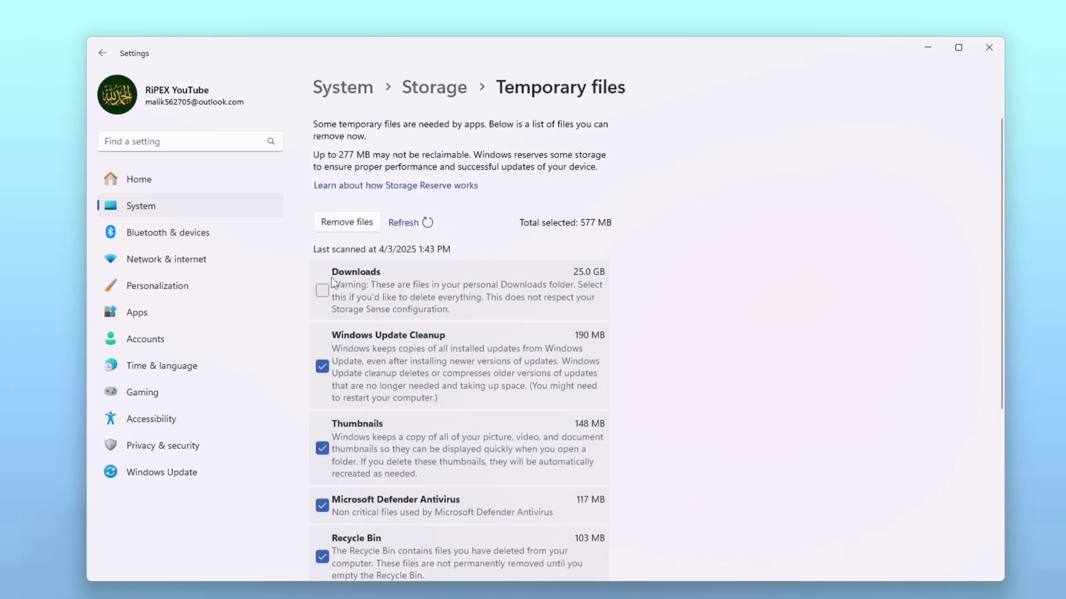
pyautogui.click(346, 224)
pyautogui.click(489, 345)
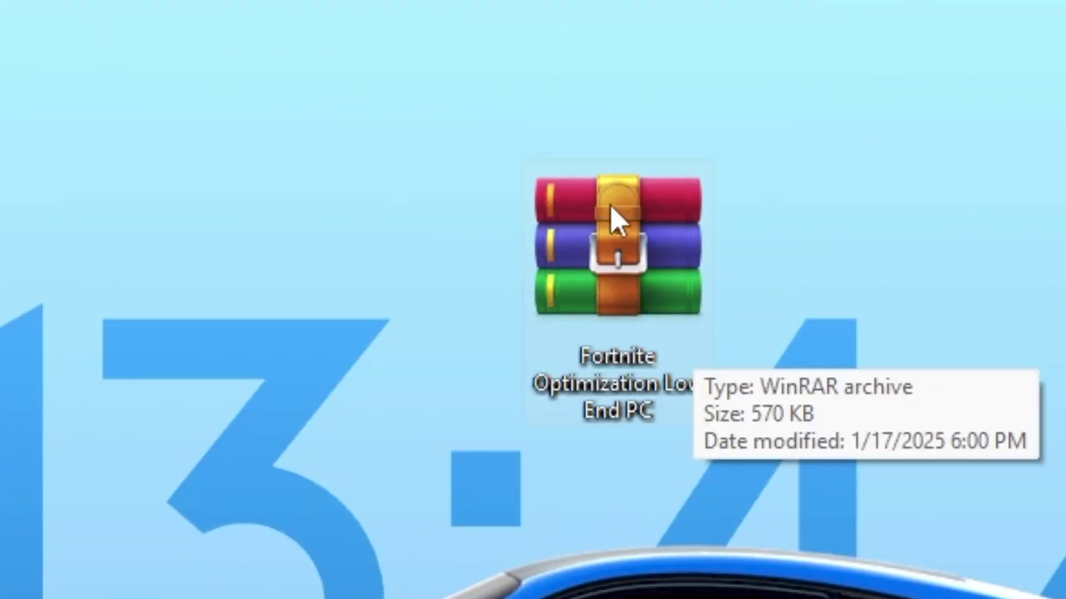
# - Extract the Fortnite Optimization Low End PC folder to the desktop, replacing existing files, and close WinRAR
pyautogui.doubleClick(614, 215)
pyautogui.moveTo(321, 97); pyautogui.dragTo(488, 126)
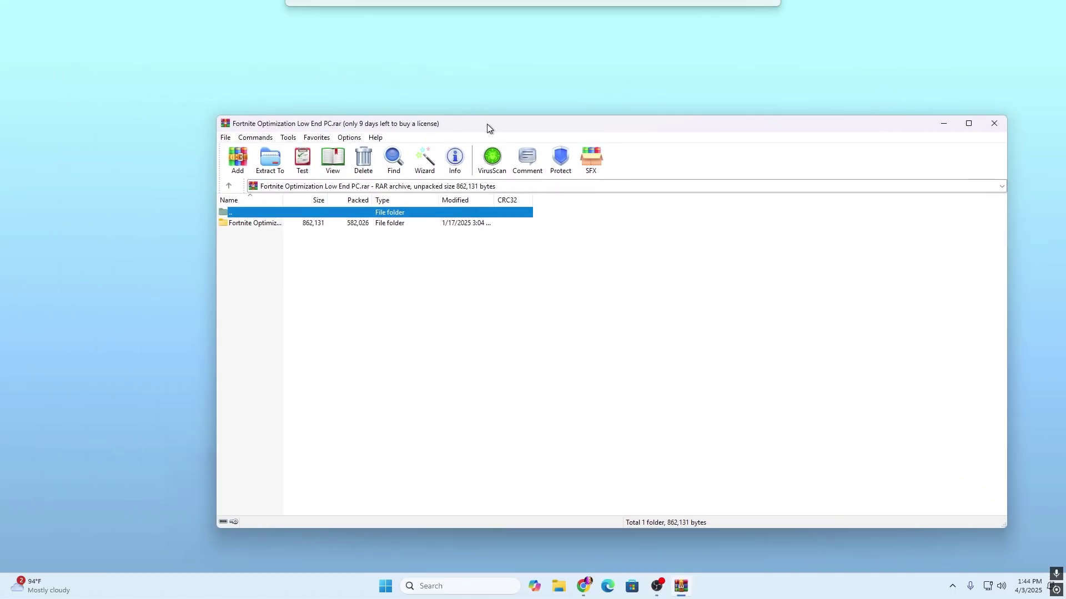
pyautogui.moveTo(254, 220); pyautogui.dragTo(174, 240)
pyautogui.moveTo(20, 326); pyautogui.dragTo(20, 325)
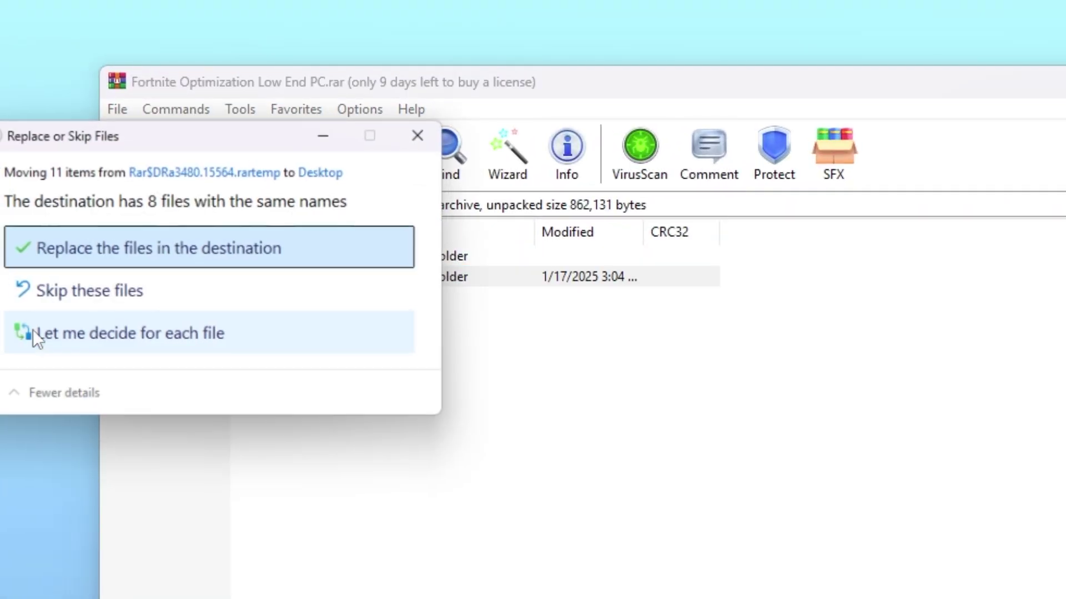
pyautogui.click(143, 241)
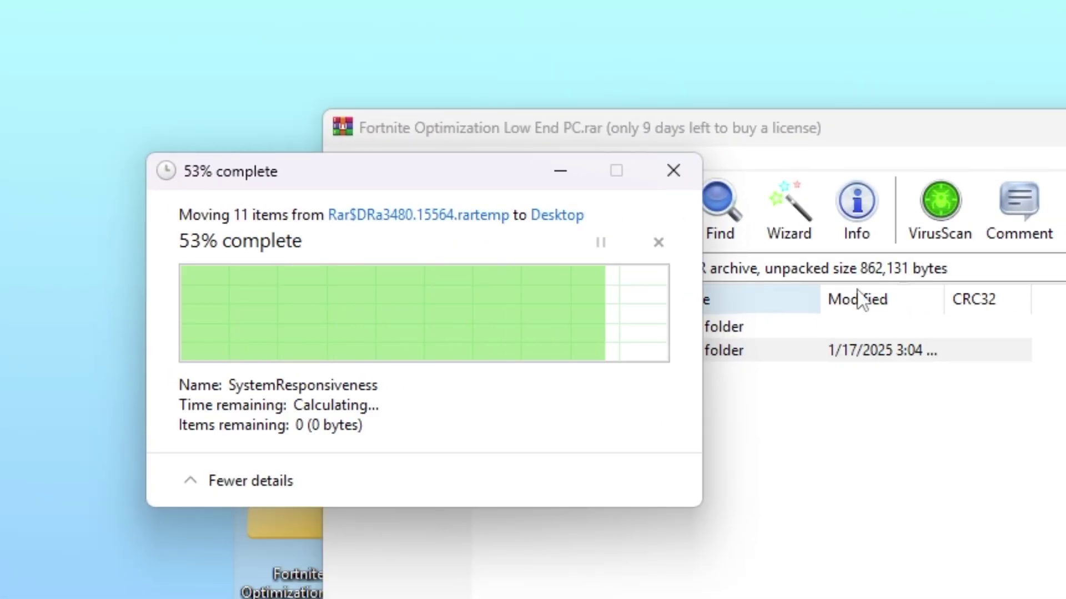
pyautogui.hotkey('alt', 'F4')
pyautogui.moveTo(300, 500); pyautogui.dragTo(979, 342)
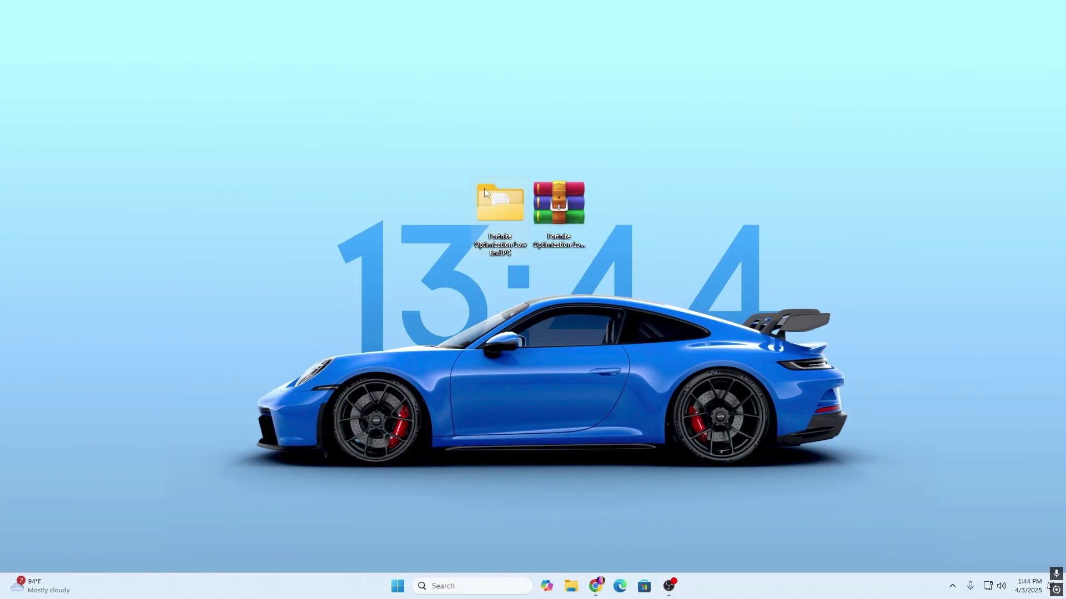
# - Browse into the Fortnite Regedit Files folder inside the extracted optimization folder
pyautogui.doubleClick(503, 198)
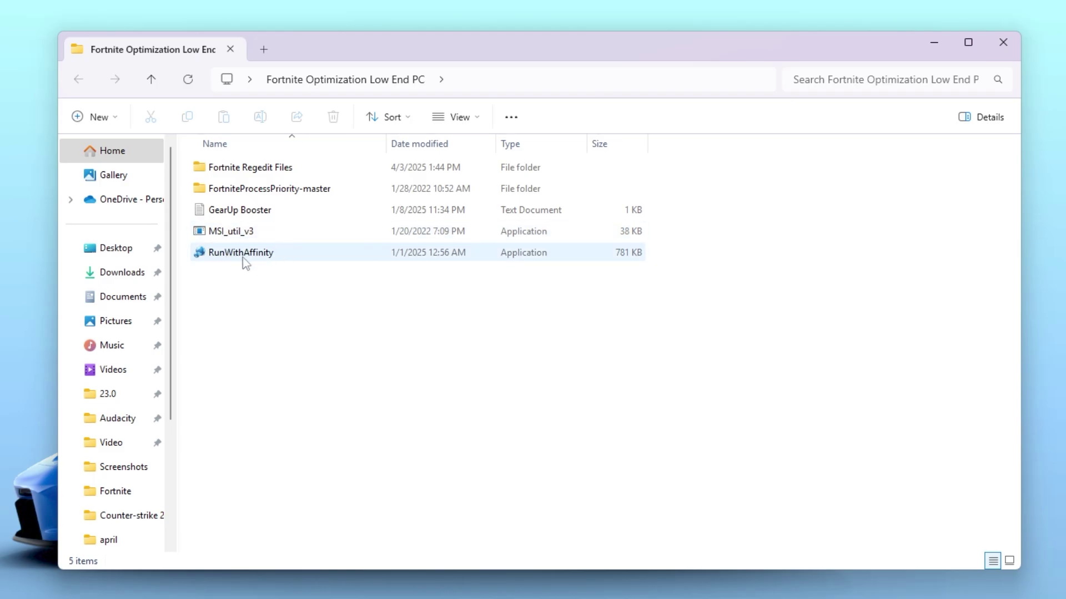
pyautogui.doubleClick(260, 175)
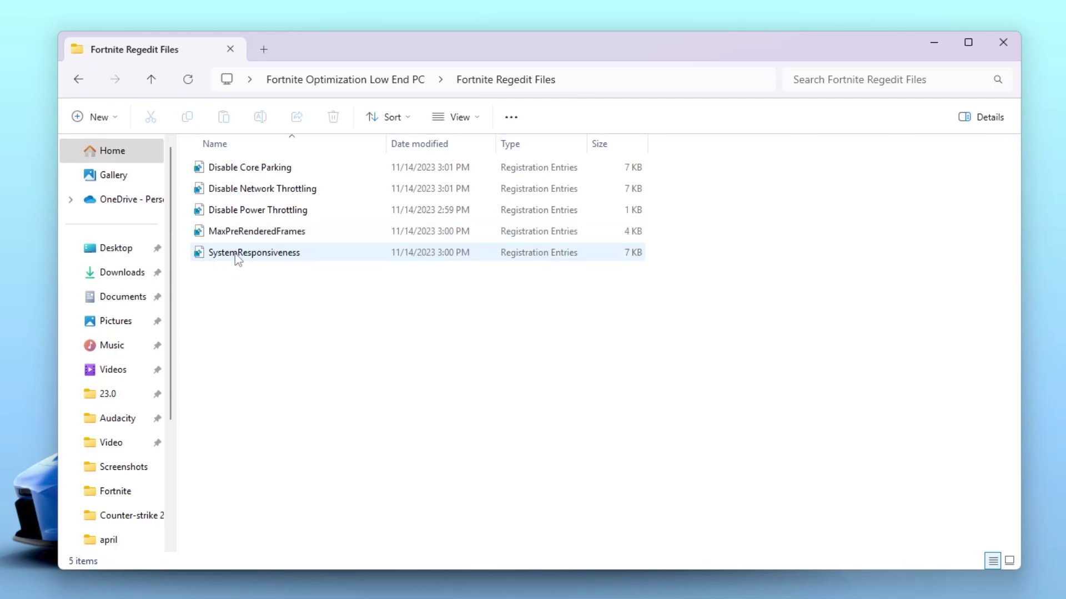
pyautogui.moveTo(743, 164)
pyautogui.mouseDown()
pyautogui.moveTo(214, 250)
pyautogui.moveTo(213, 263)
pyautogui.mouseUp()
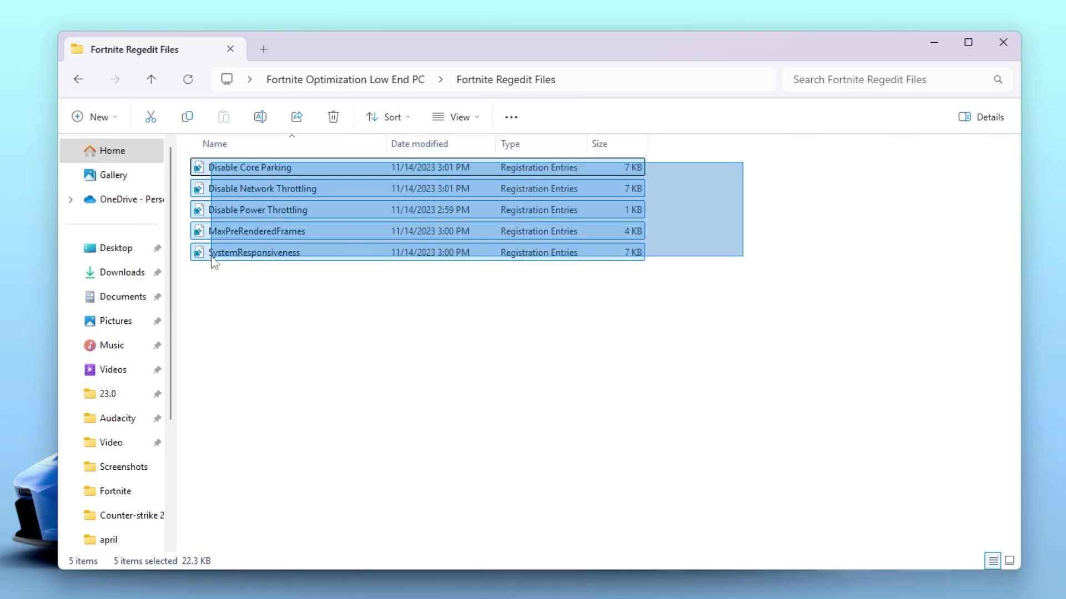
pyautogui.moveTo(213, 263); pyautogui.dragTo(232, 274)
pyautogui.click(232, 273)
# - Merge Disable Core Parking.reg into the registry, confirming the UAC and Registry Editor prompts
pyautogui.doubleClick(240, 167)
pyautogui.click(459, 468)
pyautogui.click(503, 353)
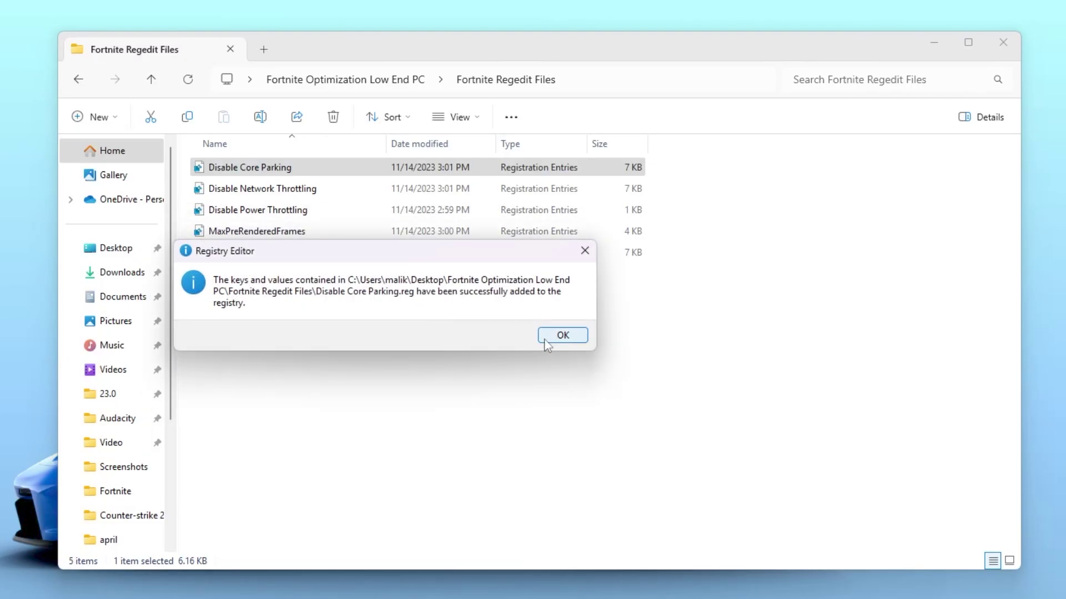
pyautogui.click(553, 338)
# - Review the five registry files and return to the parent optimization folder
pyautogui.moveTo(671, 167); pyautogui.dragTo(275, 255)
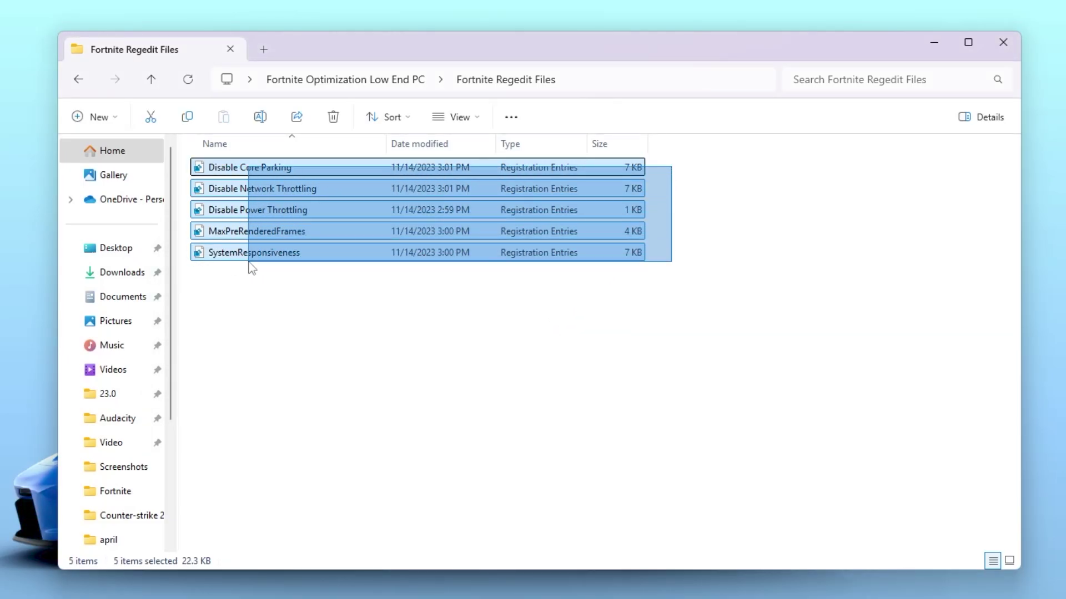
pyautogui.moveTo(276, 256)
pyautogui.mouseDown()
pyautogui.moveTo(306, 250)
pyautogui.moveTo(220, 237)
pyautogui.mouseUp()
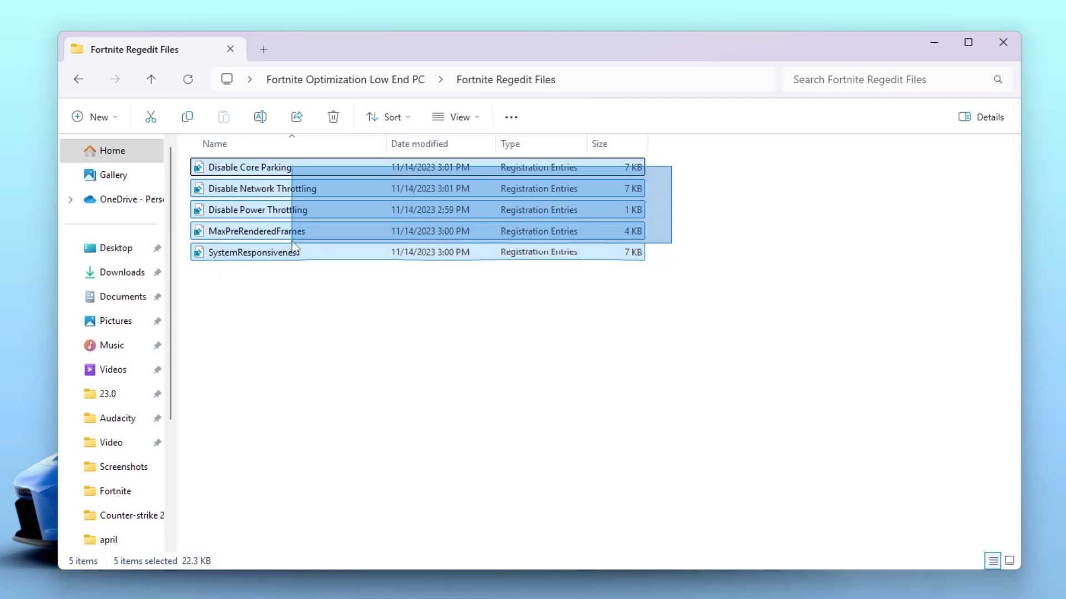
pyautogui.moveTo(220, 237); pyautogui.dragTo(223, 279)
pyautogui.hotkey('alt', 'Left')
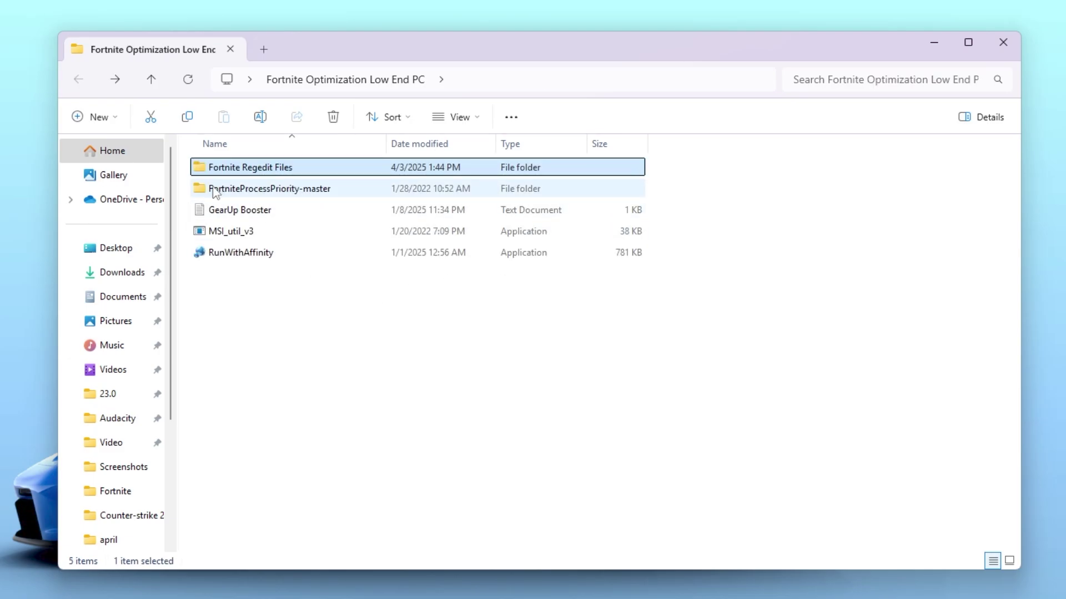
pyautogui.moveTo(269, 188)
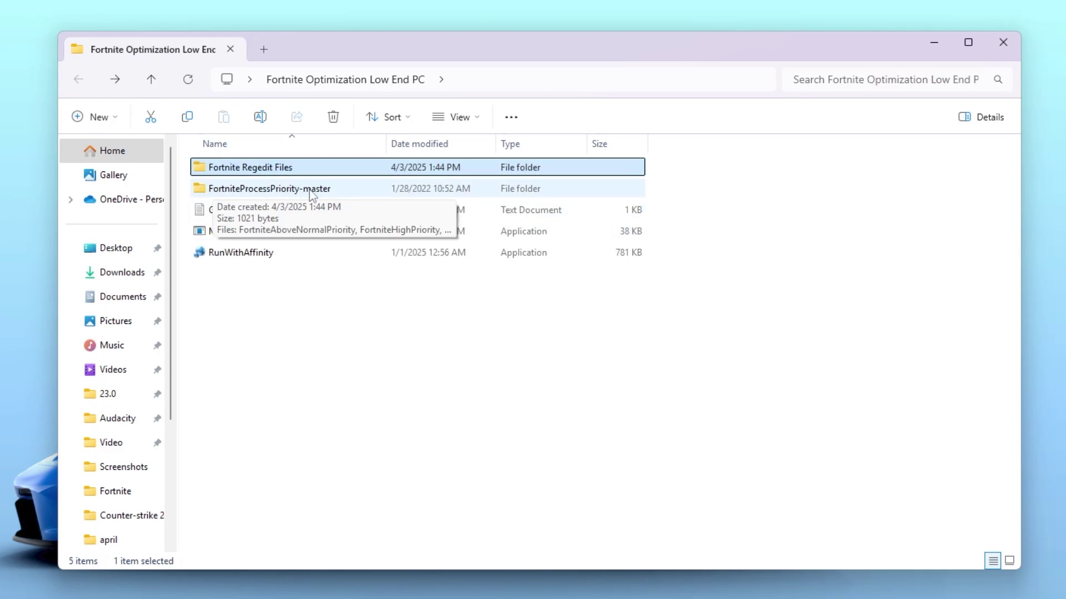
# - Merge FortniteAboveNormalPriority.reg from FortniteProcessPriority-master into the registry and go back up
pyautogui.doubleClick(310, 191)
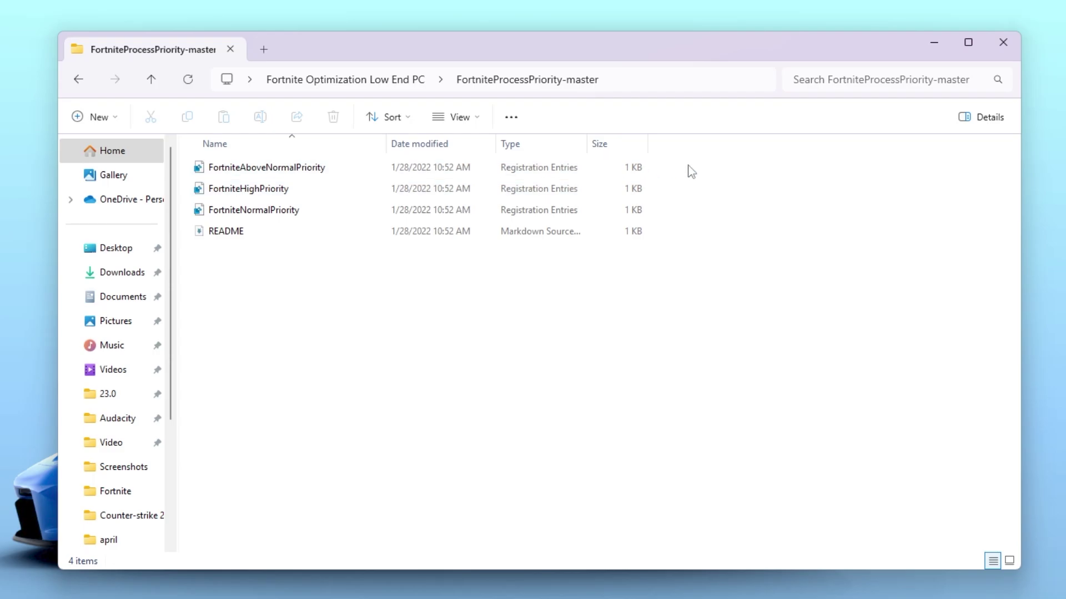
pyautogui.moveTo(687, 171); pyautogui.dragTo(203, 222)
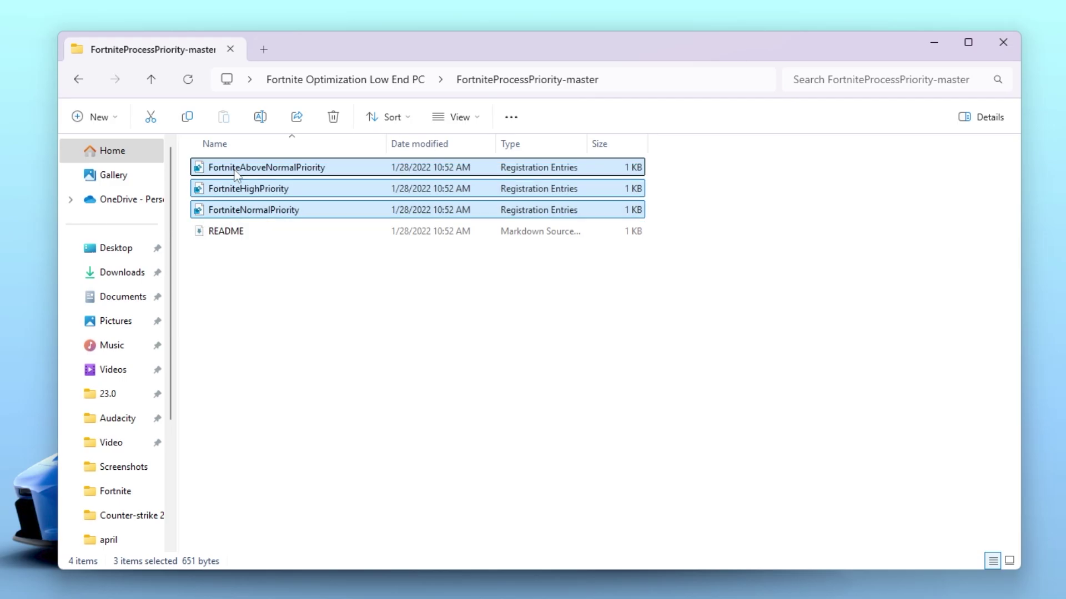
pyautogui.click(287, 167)
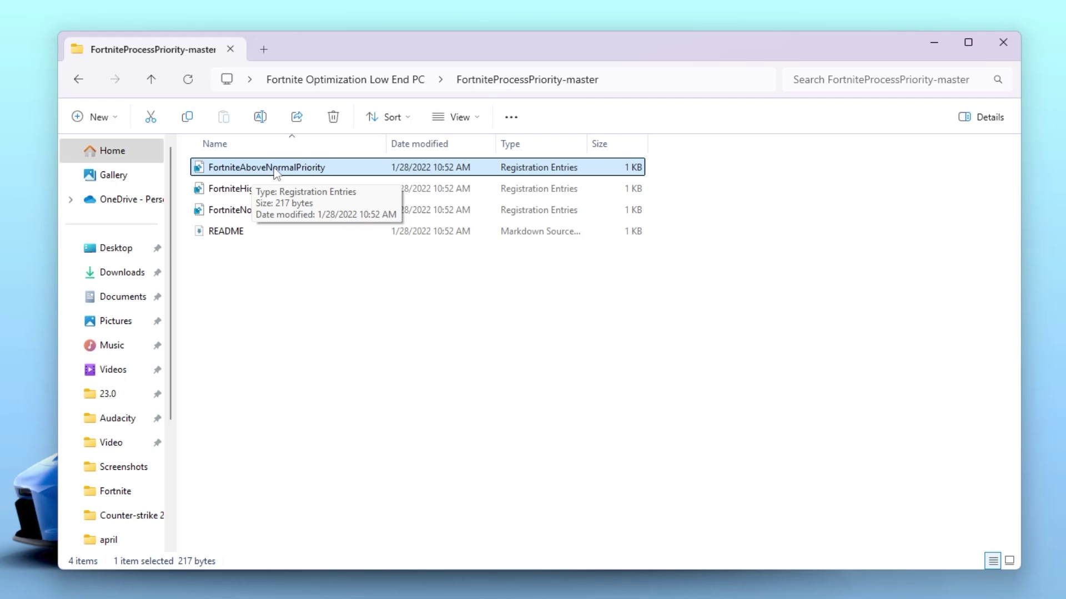
pyautogui.doubleClick(271, 171)
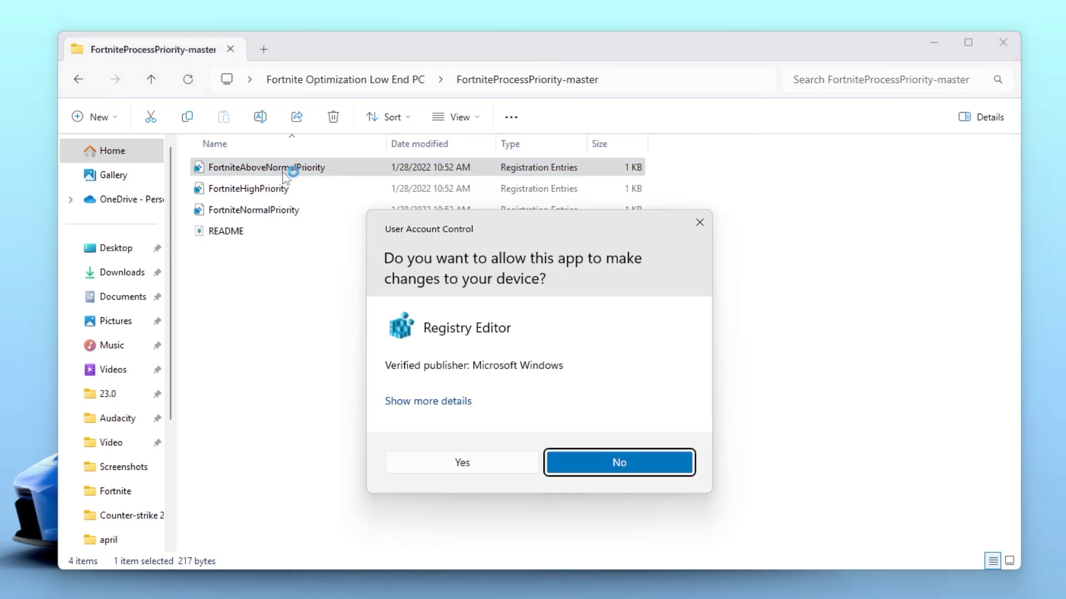
pyautogui.click(442, 468)
pyautogui.click(505, 357)
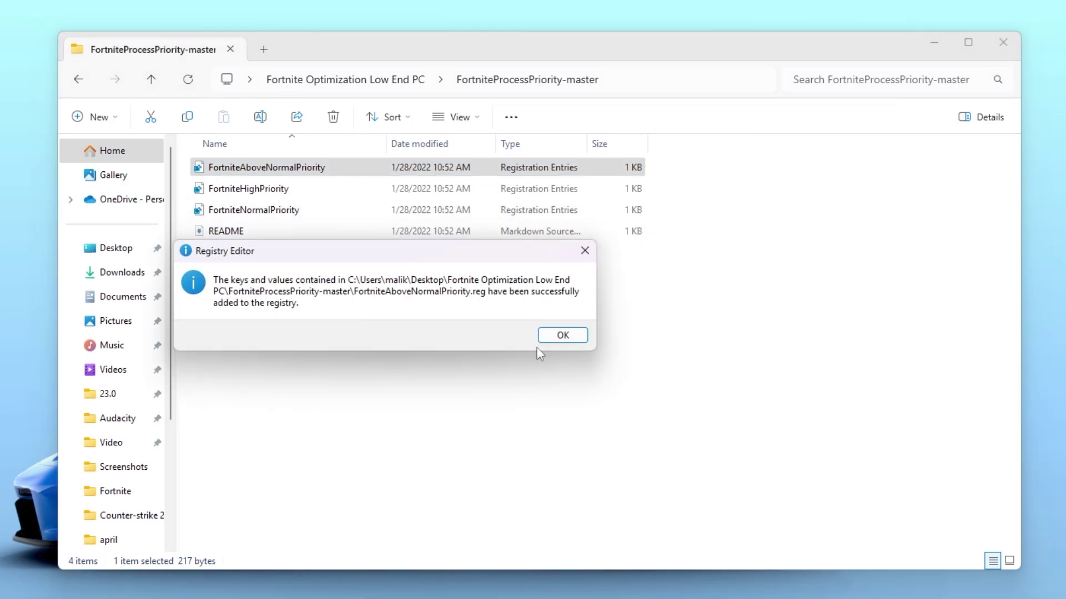
pyautogui.click(551, 336)
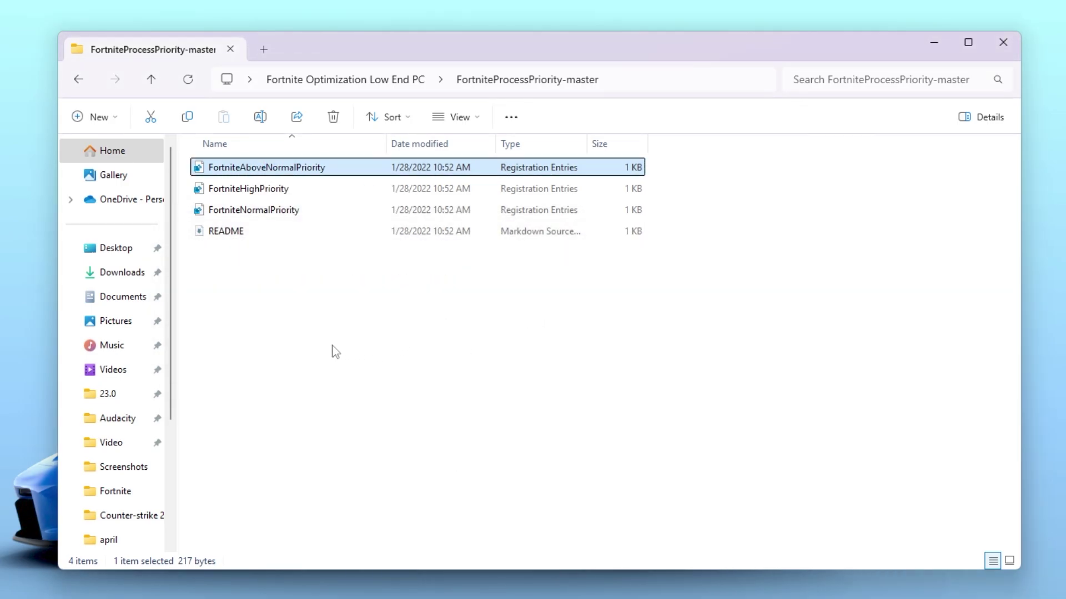
pyautogui.press('BackSpace')
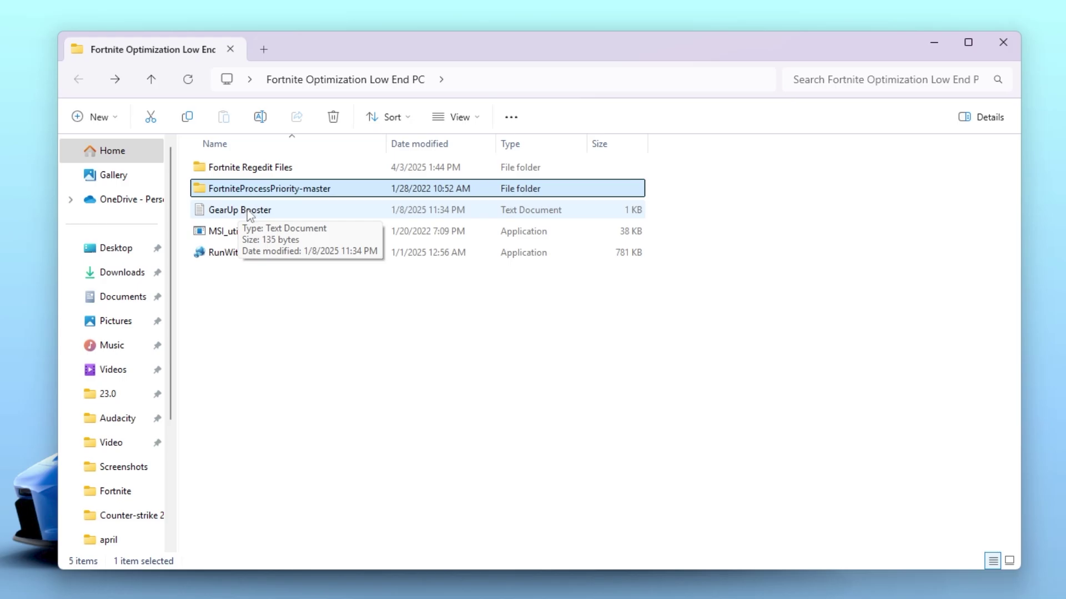
# - Read the GearUp Booster note, select its download link, and minimize Notepad
pyautogui.doubleClick(248, 212)
pyautogui.moveTo(493, 190)
pyautogui.mouseDown()
pyautogui.moveTo(121, 204)
pyautogui.moveTo(139, 194)
pyautogui.mouseUp()
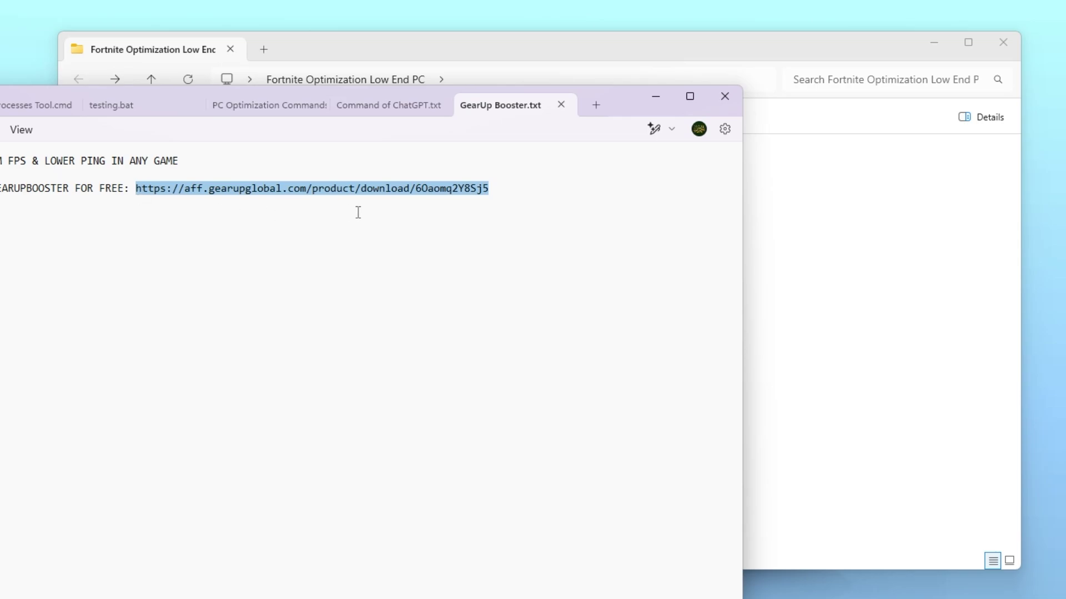
pyautogui.click(647, 103)
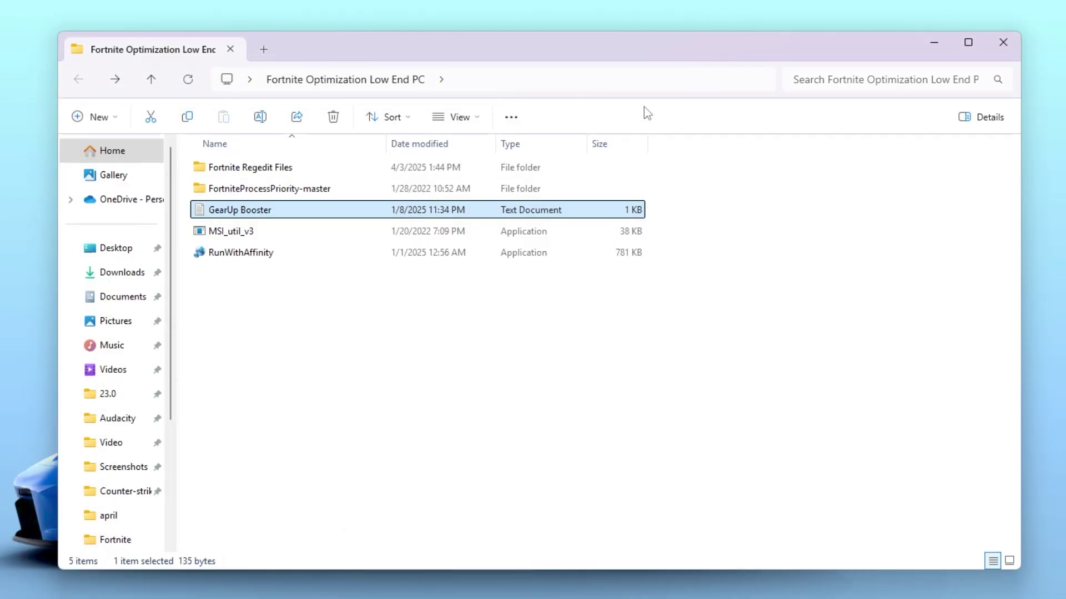
pyautogui.scroll(-1, 546, 324)
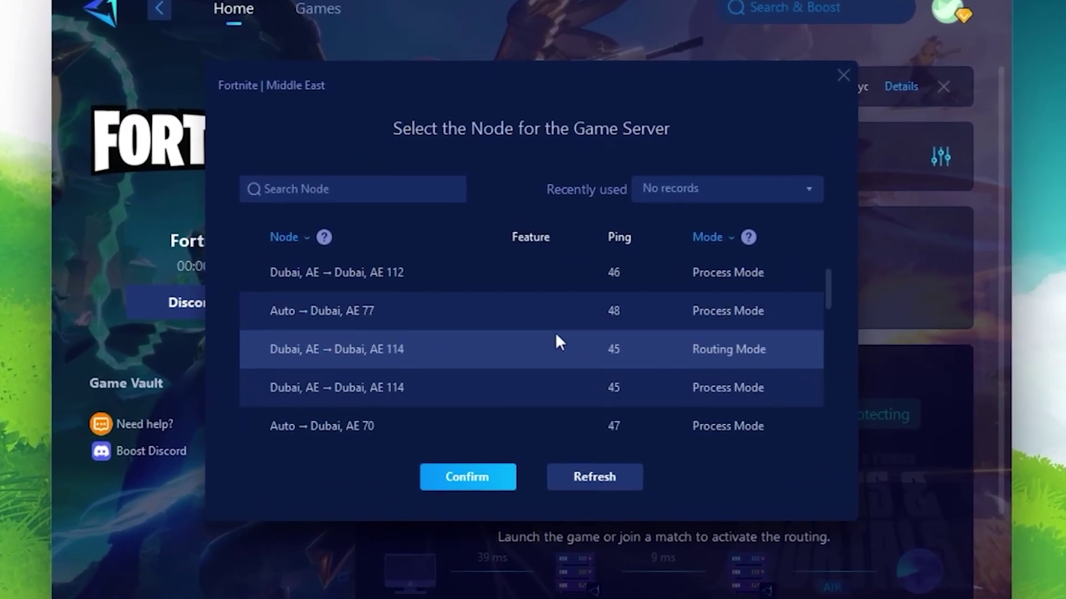
pyautogui.scroll(-2, 555, 285)
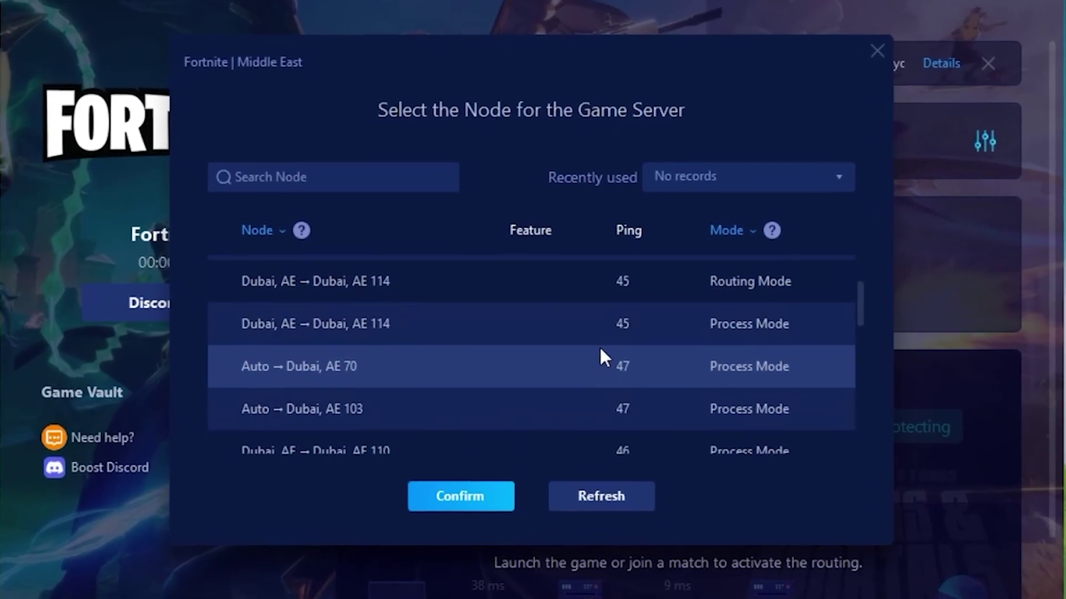
pyautogui.scroll(-2, 603, 357)
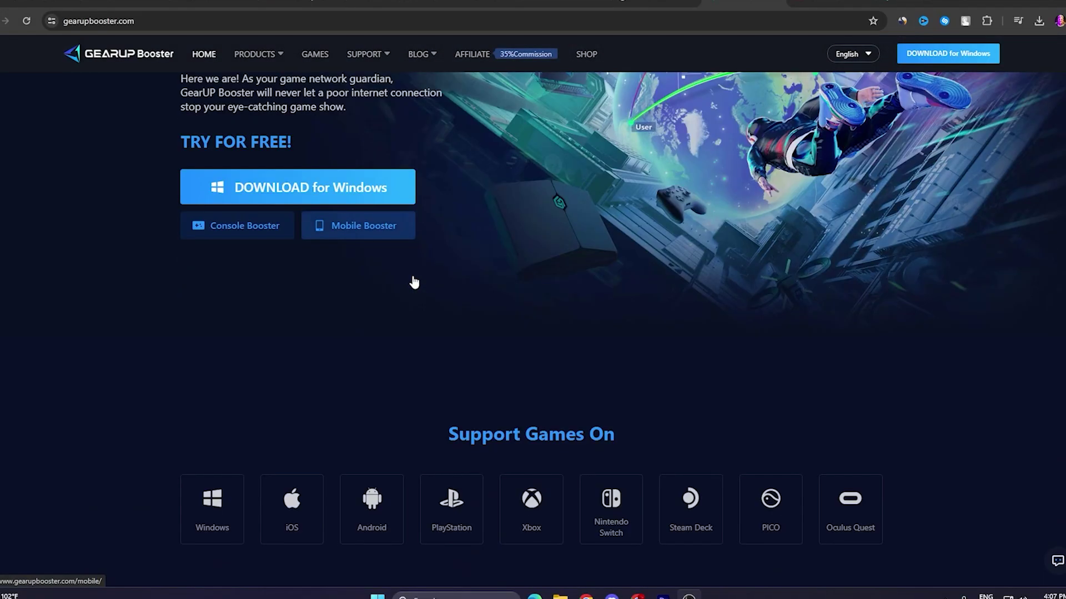
pyautogui.scroll(-2, 413, 283)
pyautogui.scroll(-3, 414, 283)
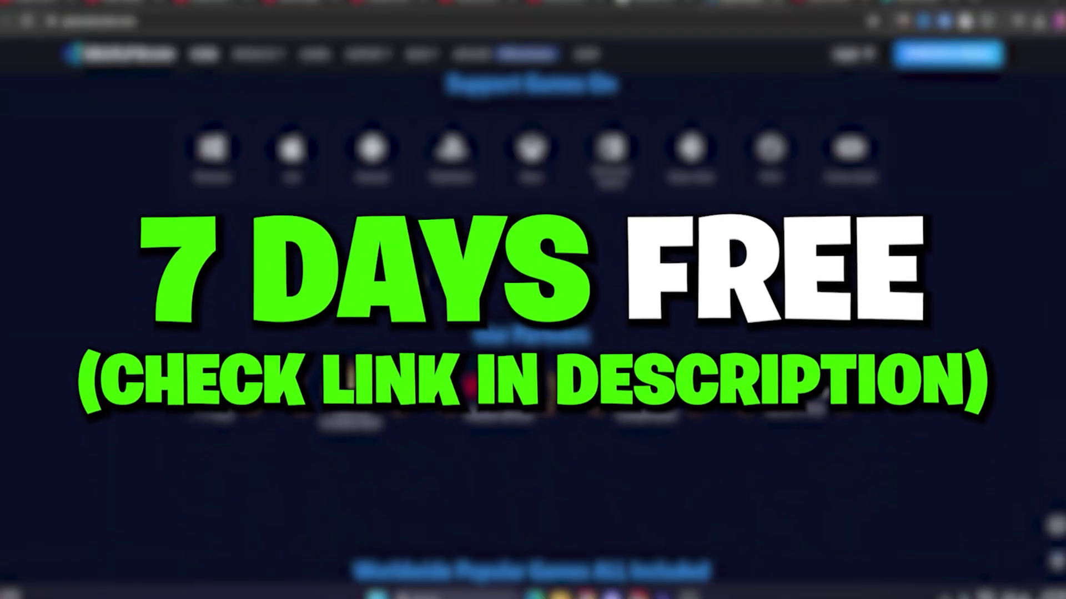
pyautogui.scroll(-1, 414, 283)
pyautogui.scroll(-1, 414, 284)
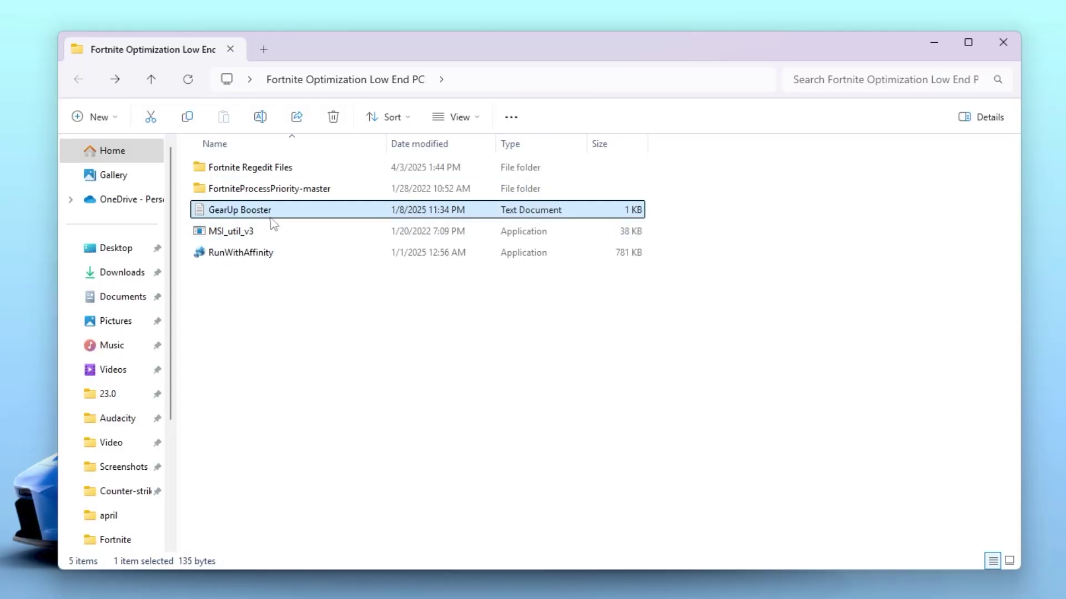
# - Run MSI_util_v3 as administrator and allow the UAC prompt
pyautogui.rightClick(223, 231)
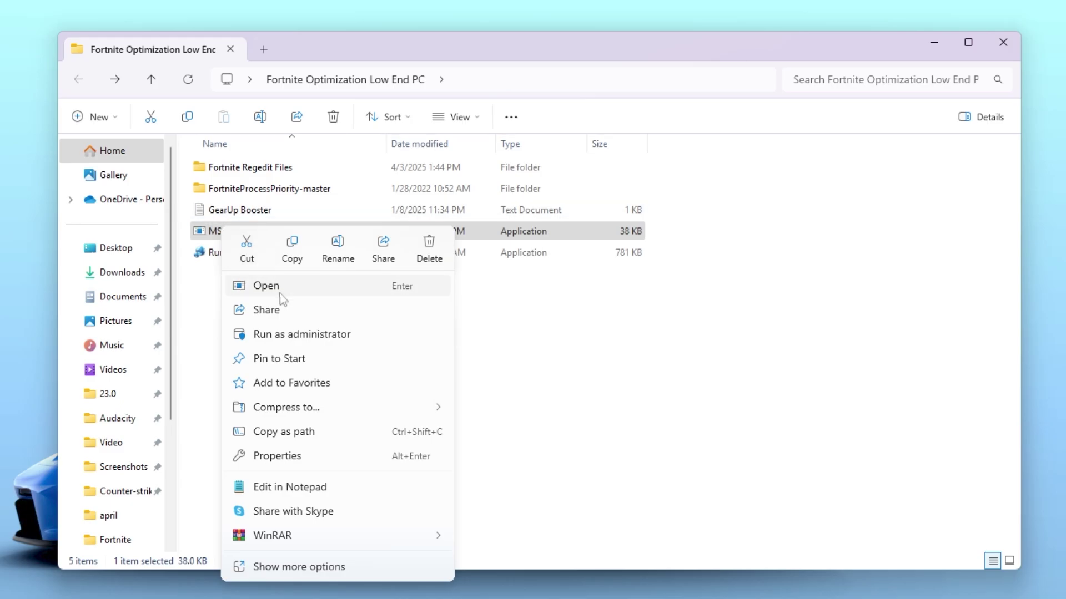
pyautogui.click(276, 334)
pyautogui.click(425, 474)
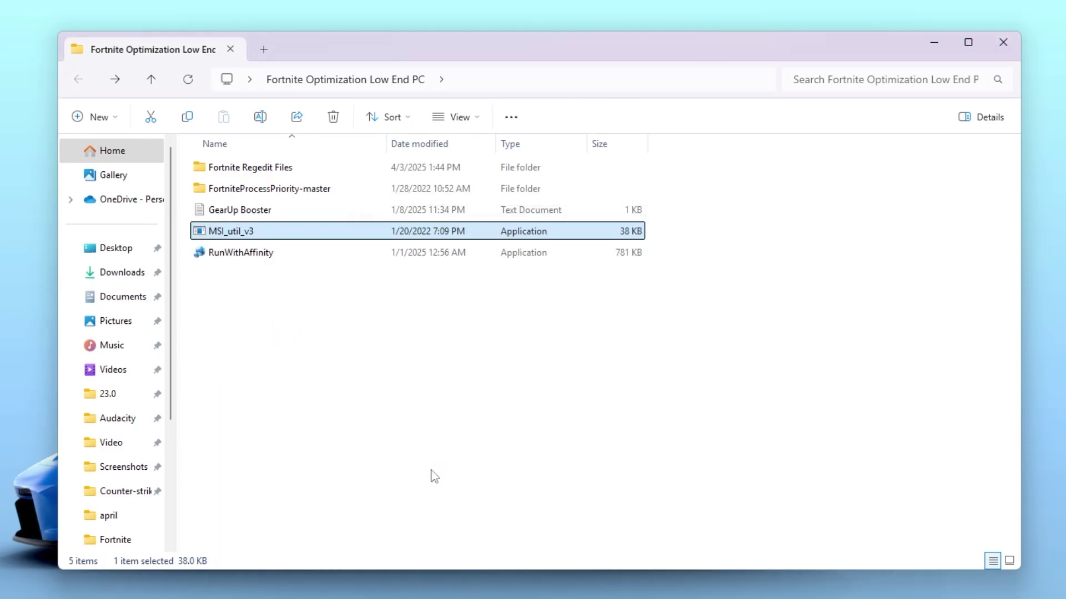
# - Verify the NVIDIA GeForce RTX 3070 has MSI ticked with High interrupt priority, then close the utility
pyautogui.moveTo(186, 136); pyautogui.dragTo(410, 91)
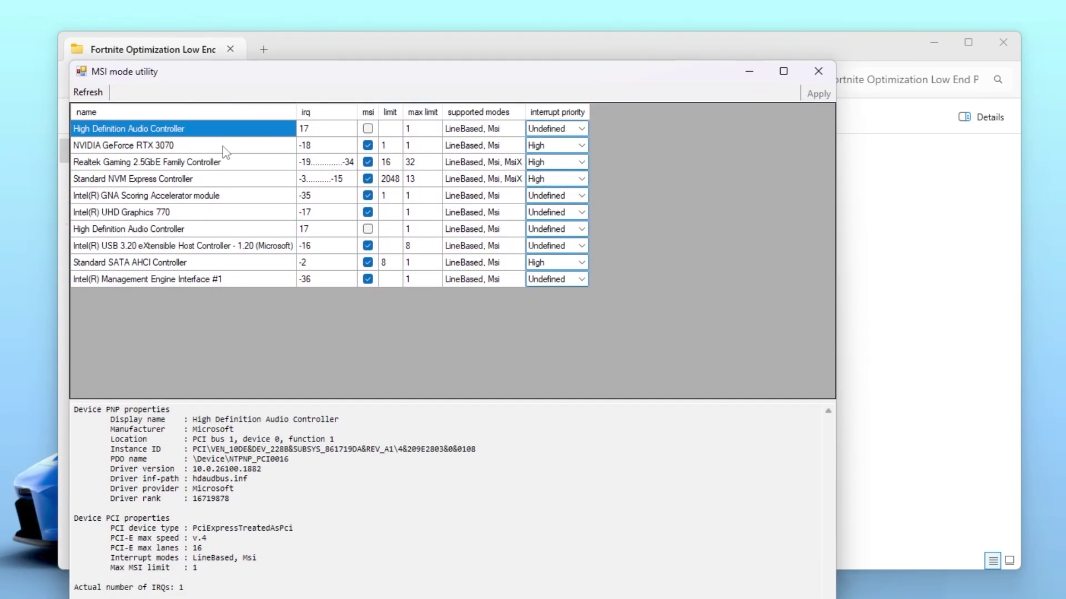
pyautogui.click(111, 145)
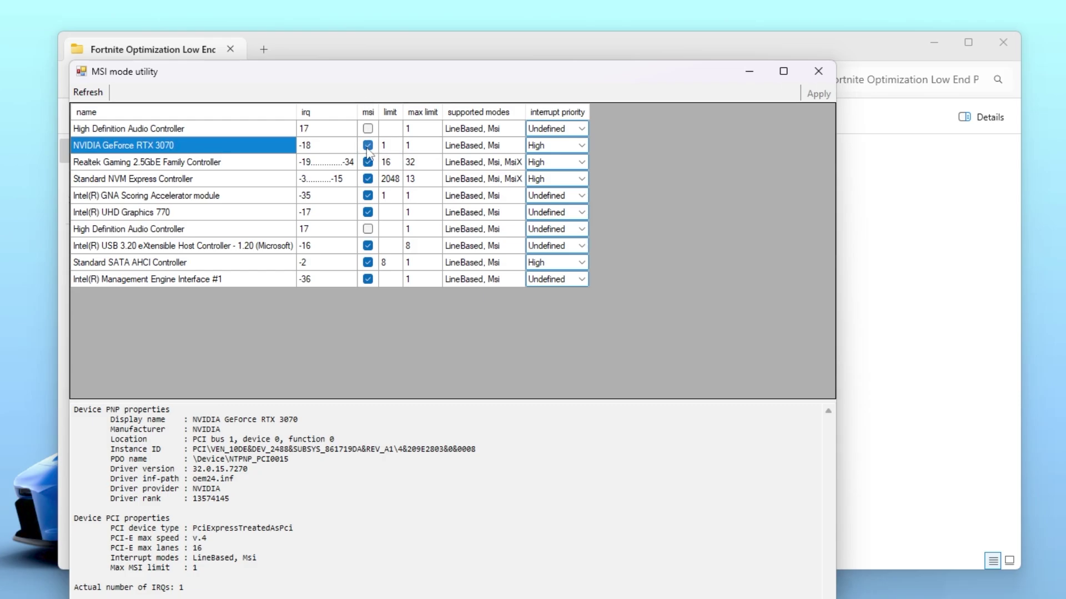
pyautogui.click(579, 146)
pyautogui.click(549, 193)
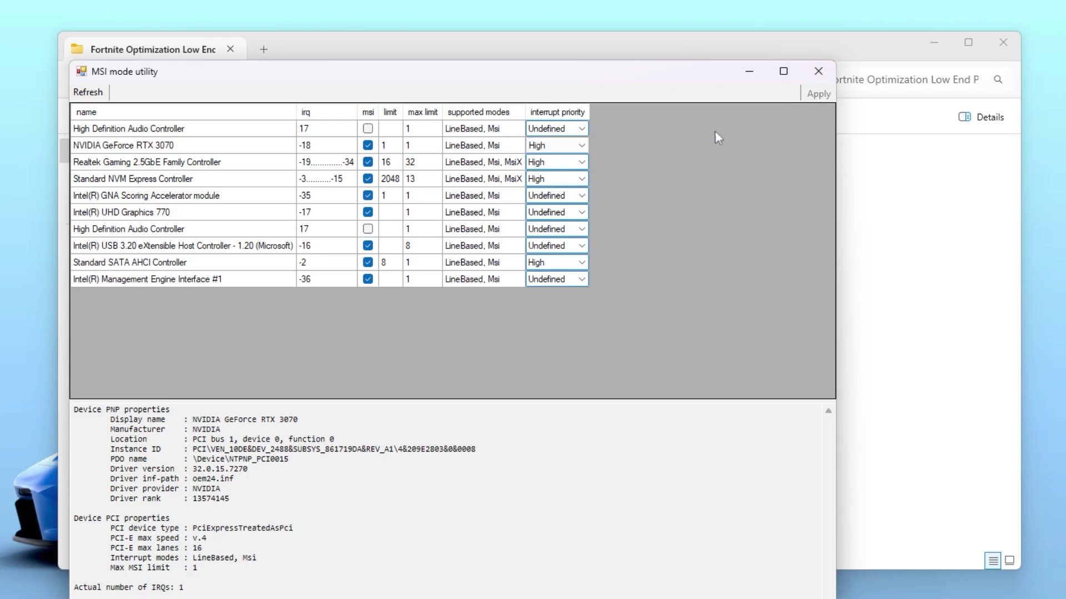
pyautogui.click(818, 73)
pyautogui.click(386, 368)
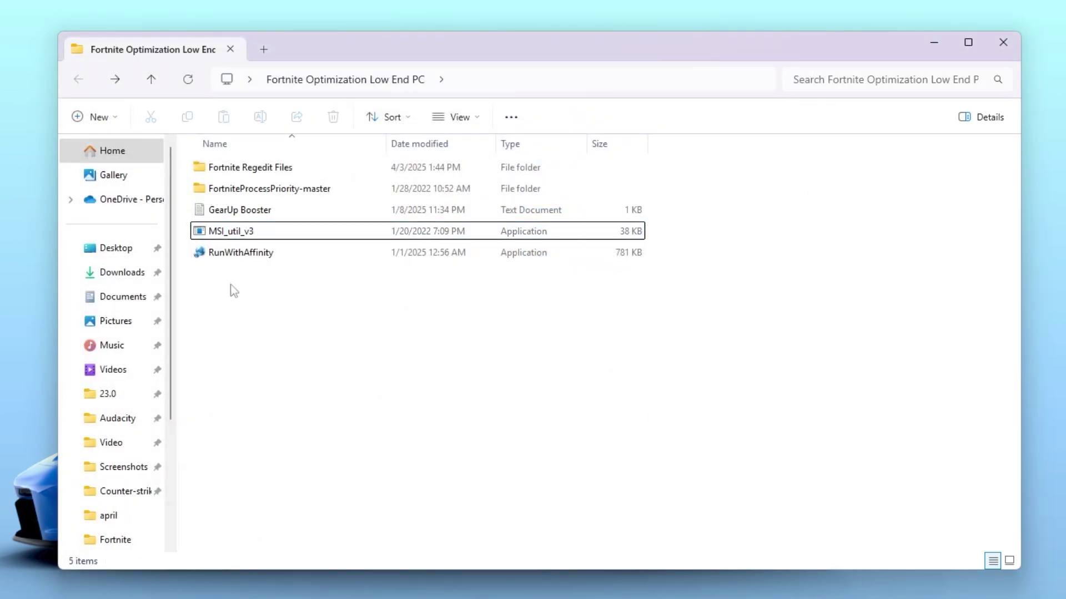
pyautogui.moveTo(240, 253)
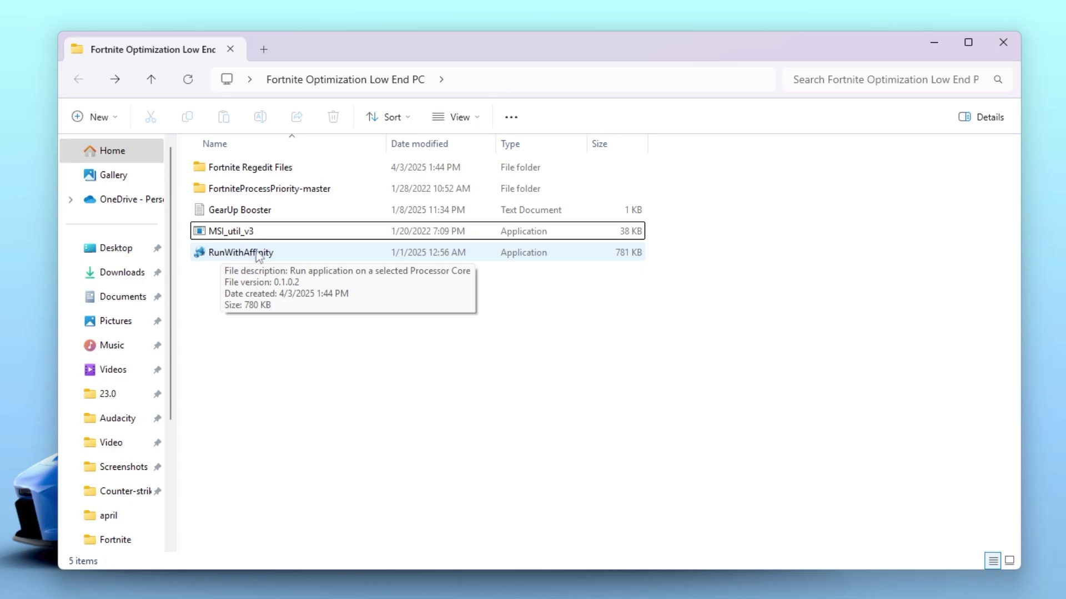
# - Launch RunWithAffinity and browse from C: into Program Files\Epic Games for the program
pyautogui.click(255, 258)
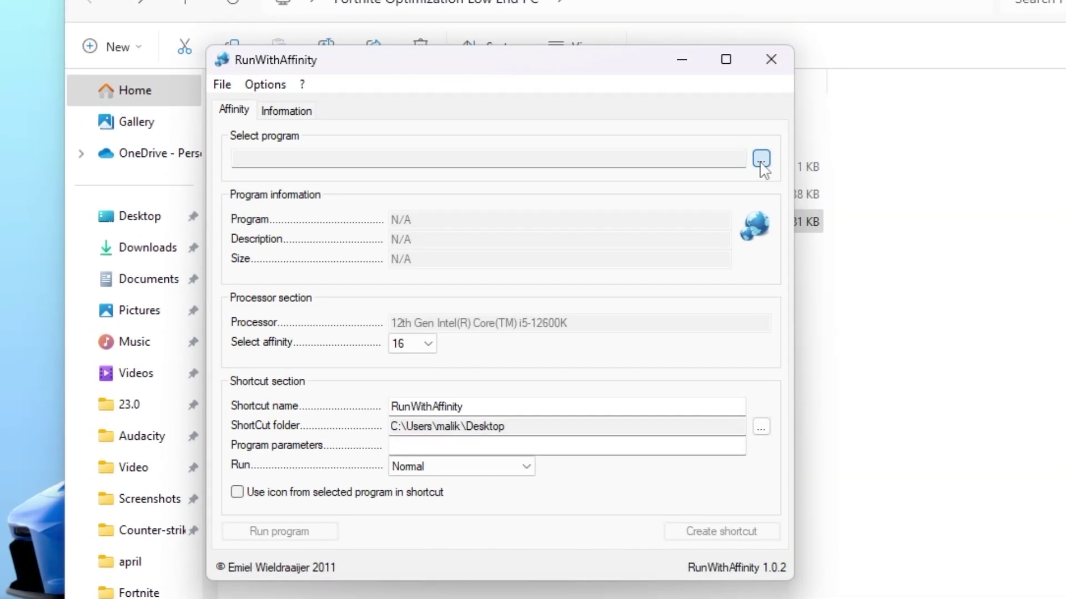
pyautogui.click(597, 203)
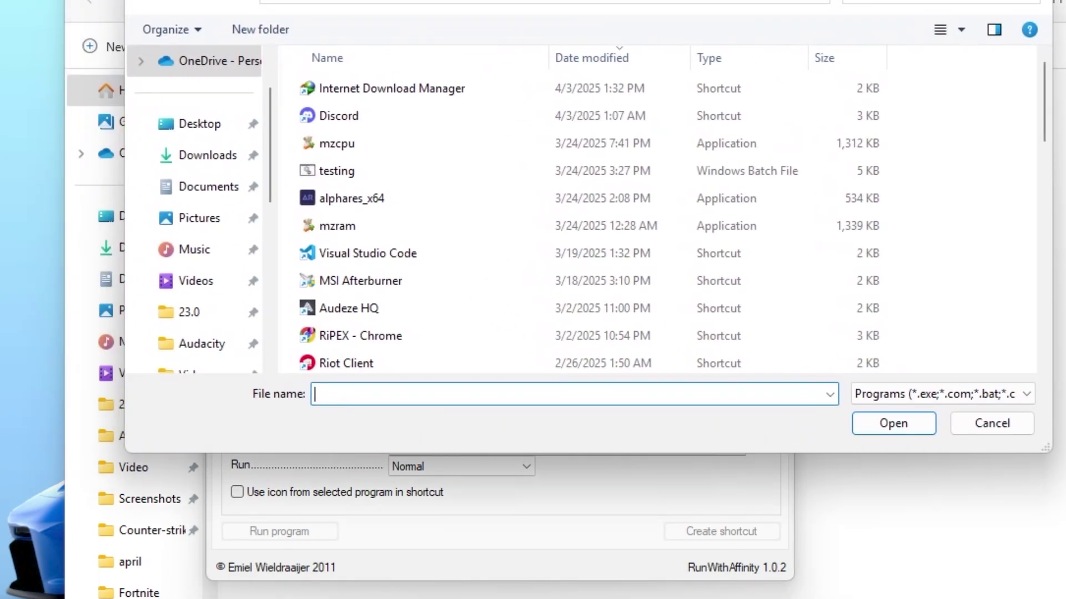
pyautogui.scroll(-3, 226, 274)
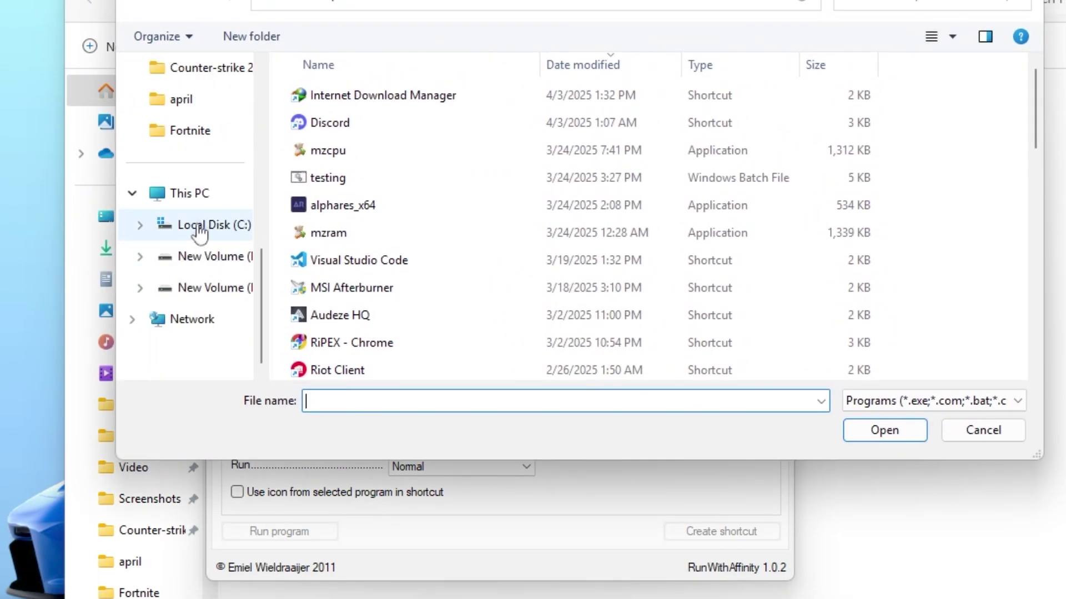
pyautogui.click(200, 200)
pyautogui.doubleClick(363, 131)
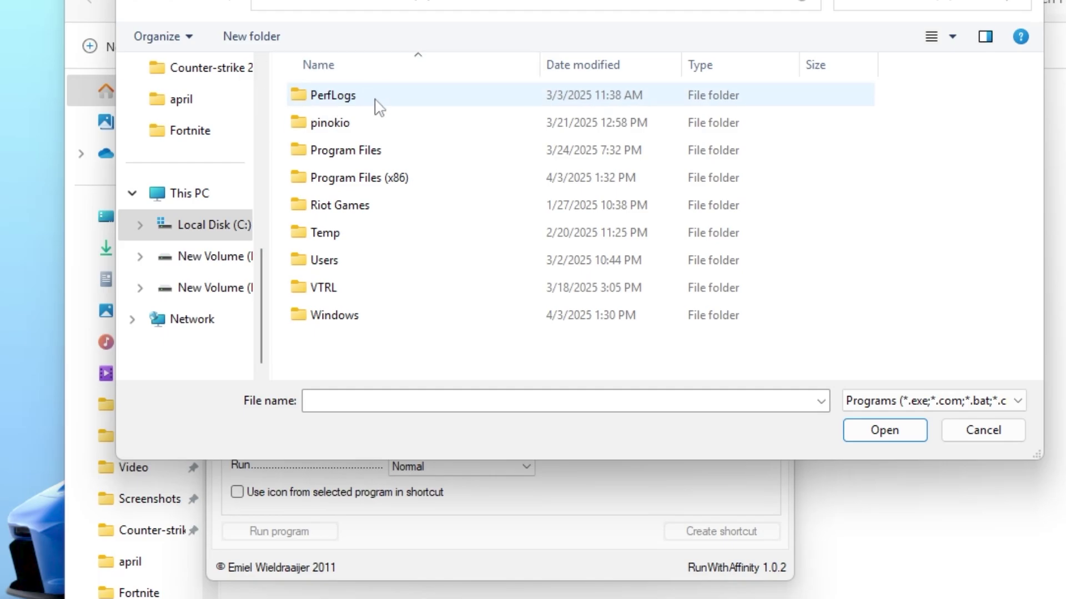
pyautogui.click(349, 155)
pyautogui.doubleClick(352, 154)
pyautogui.doubleClick(347, 179)
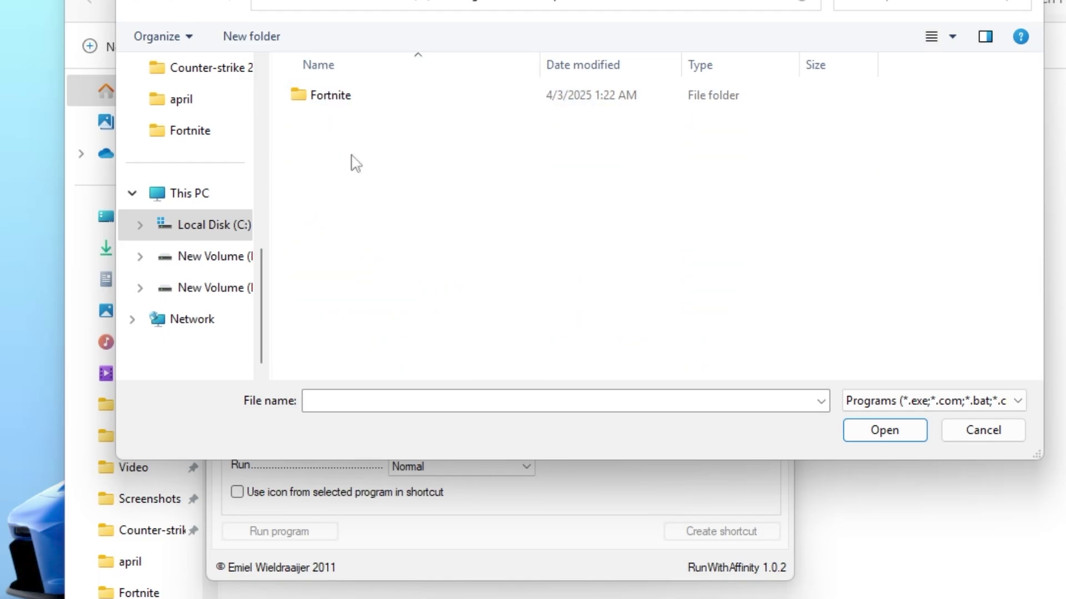
# - Select FortniteClient-Win64-Shipping.exe under Fortnite\FortniteGame\Binaries\Win64 as the program
pyautogui.click(364, 97)
pyautogui.doubleClick(363, 97)
pyautogui.doubleClick(341, 176)
pyautogui.doubleClick(343, 95)
pyautogui.click(345, 123)
pyautogui.doubleClick(345, 123)
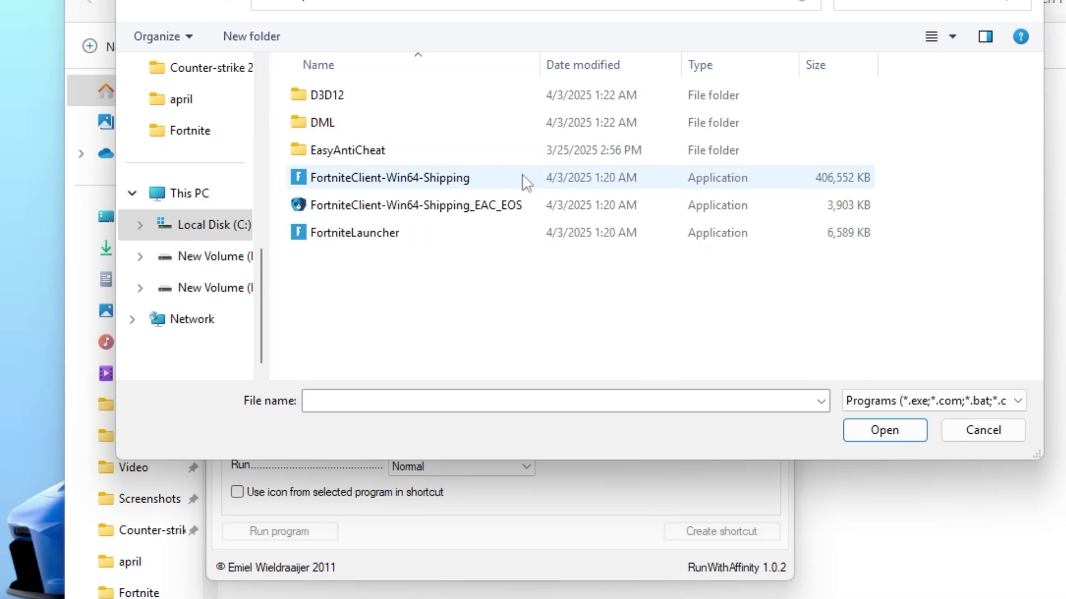
pyautogui.click(462, 179)
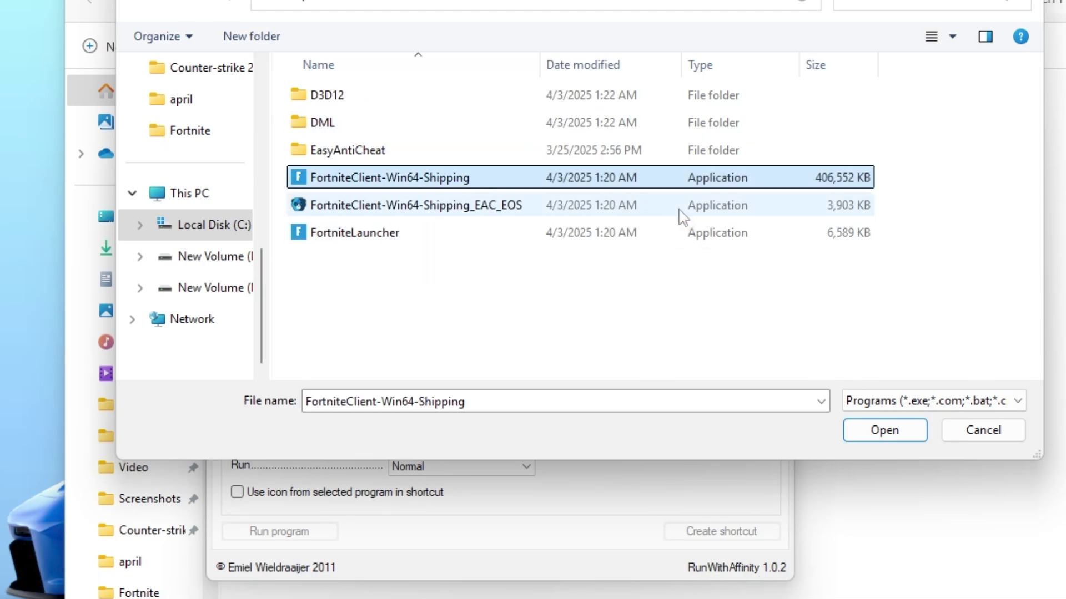
pyautogui.click(884, 431)
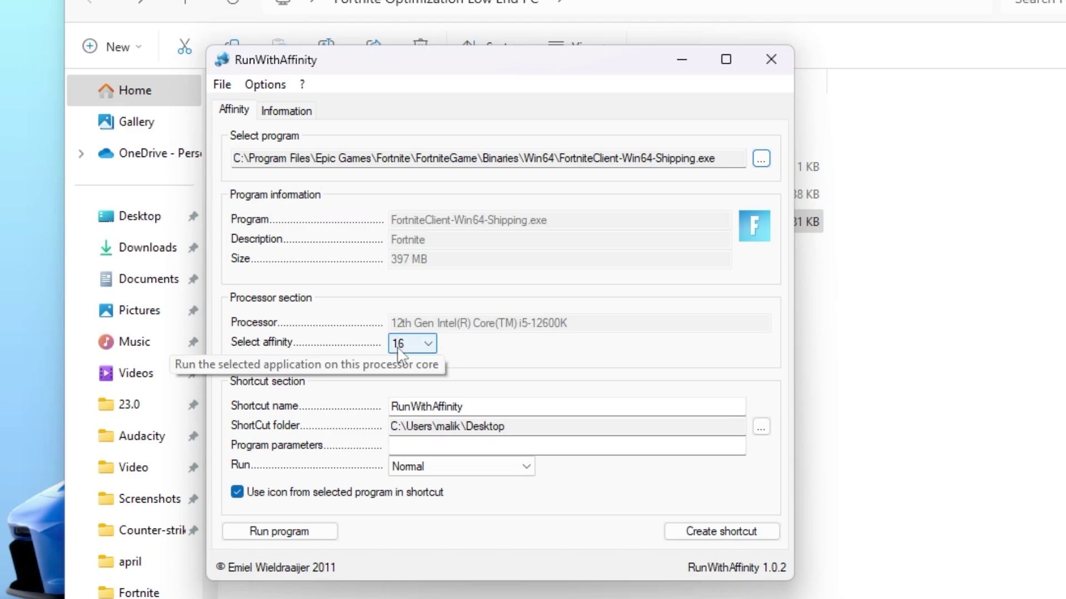
# - Keep the affinity at core 16 and set the shortcut to run Fortnite maximized
pyautogui.click(425, 346)
pyautogui.click(412, 564)
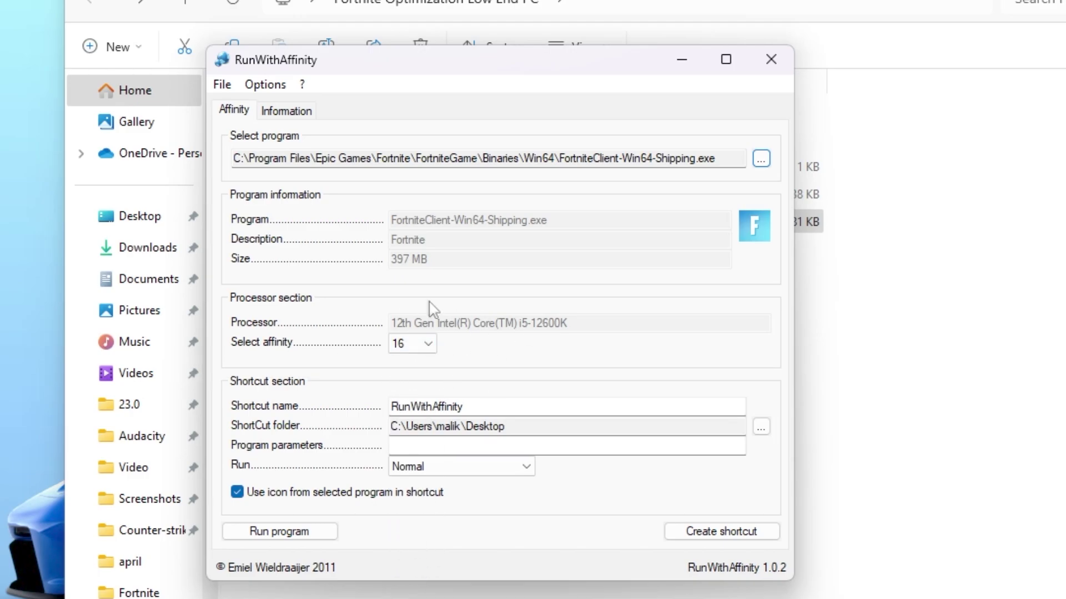
pyautogui.click(427, 343)
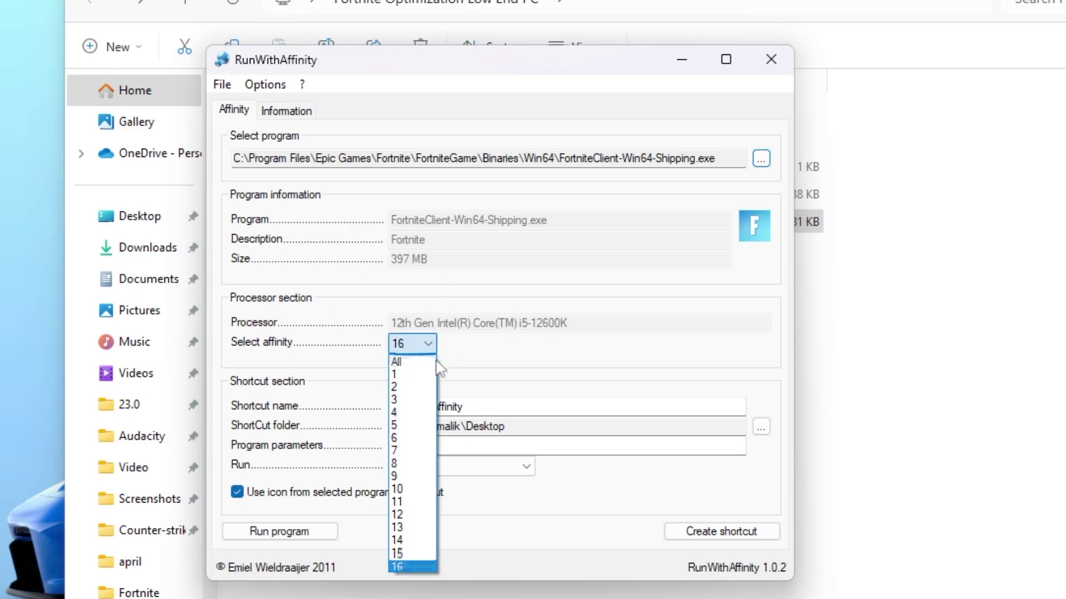
pyautogui.click(406, 562)
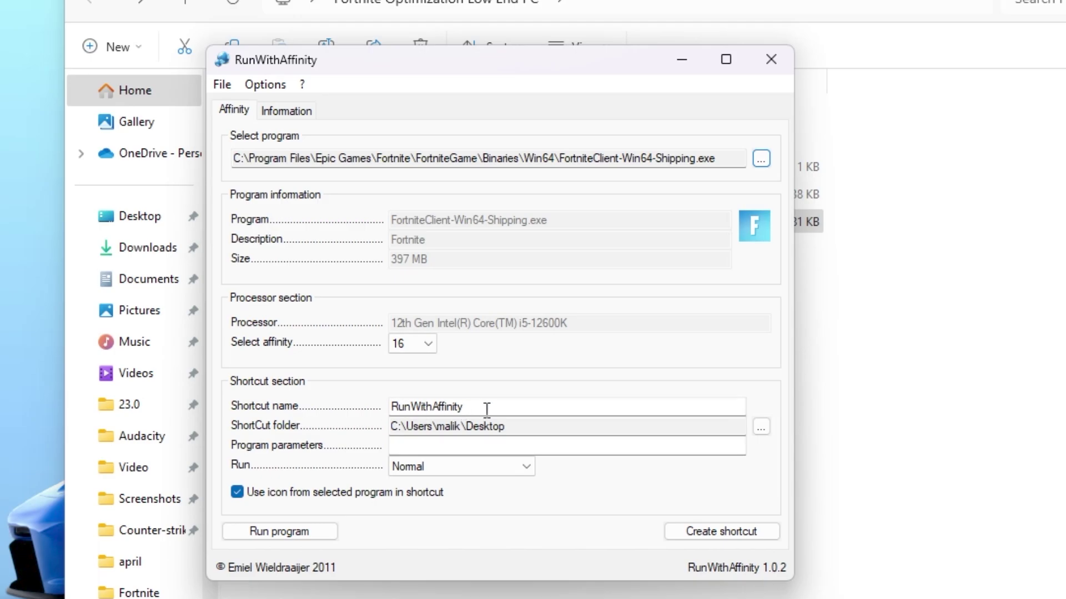
pyautogui.click(406, 466)
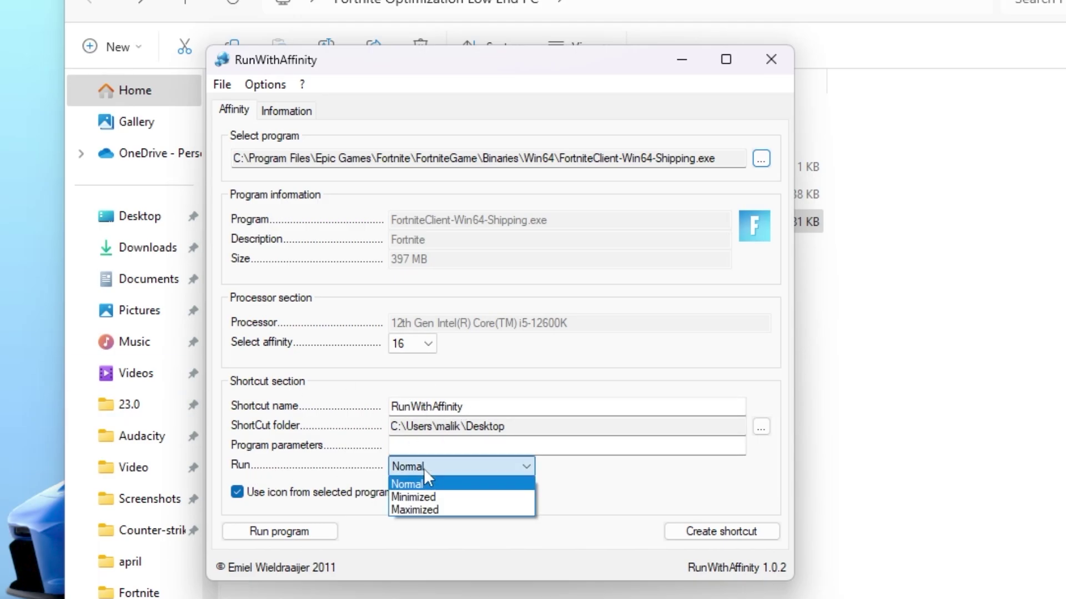
pyautogui.click(425, 511)
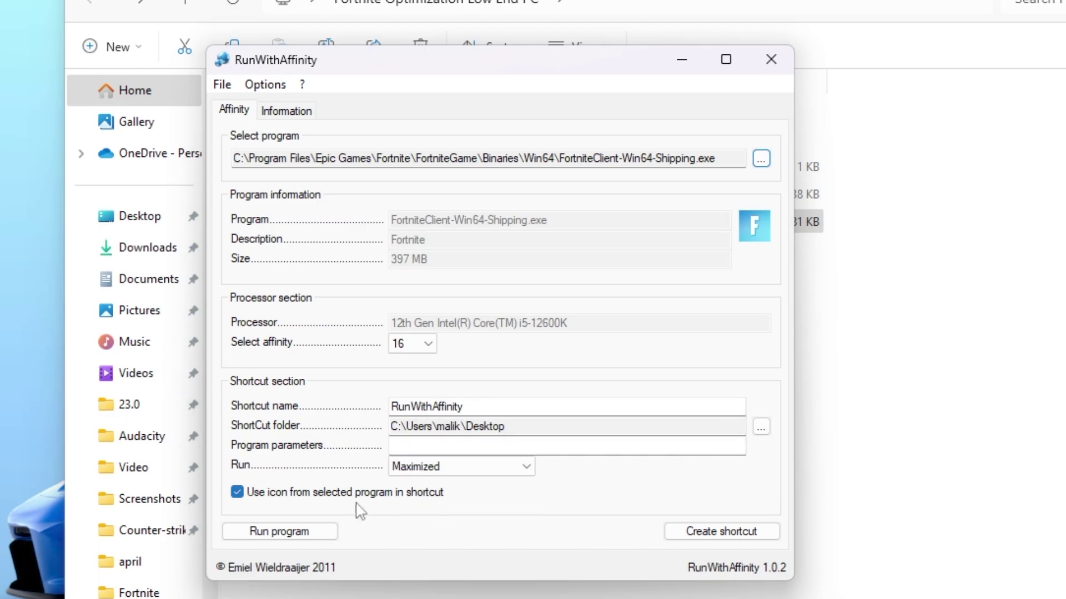
# - Create the Fortnite affinity shortcut on the desktop, acknowledge the message, and close RunWithAffinity
pyautogui.click(687, 543)
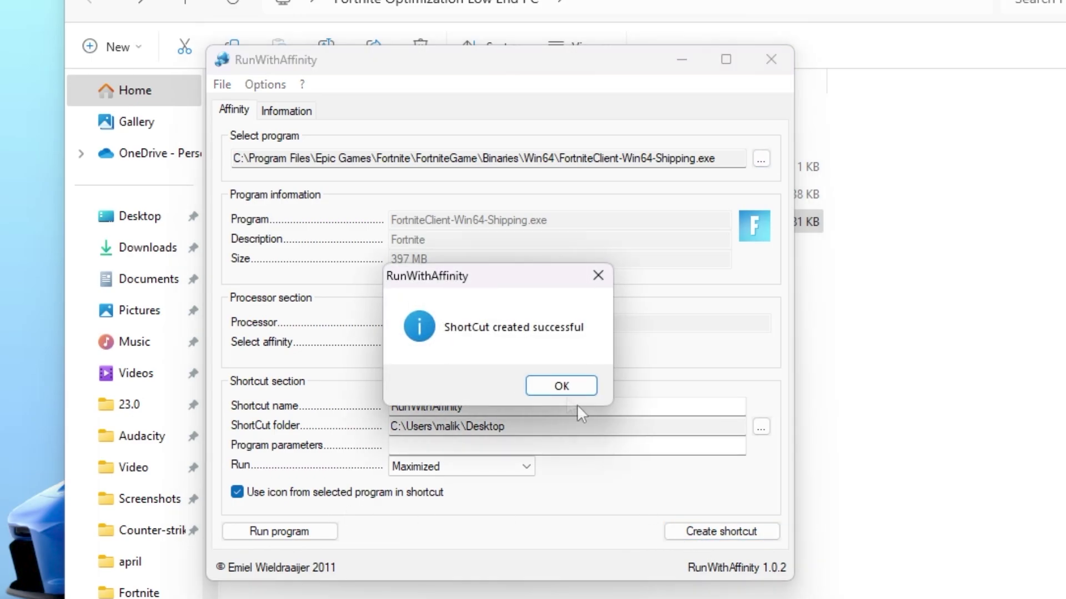
pyautogui.moveTo(25, 107)
pyautogui.mouseDown()
pyautogui.moveTo(54, 178)
pyautogui.moveTo(24, 182)
pyautogui.mouseUp()
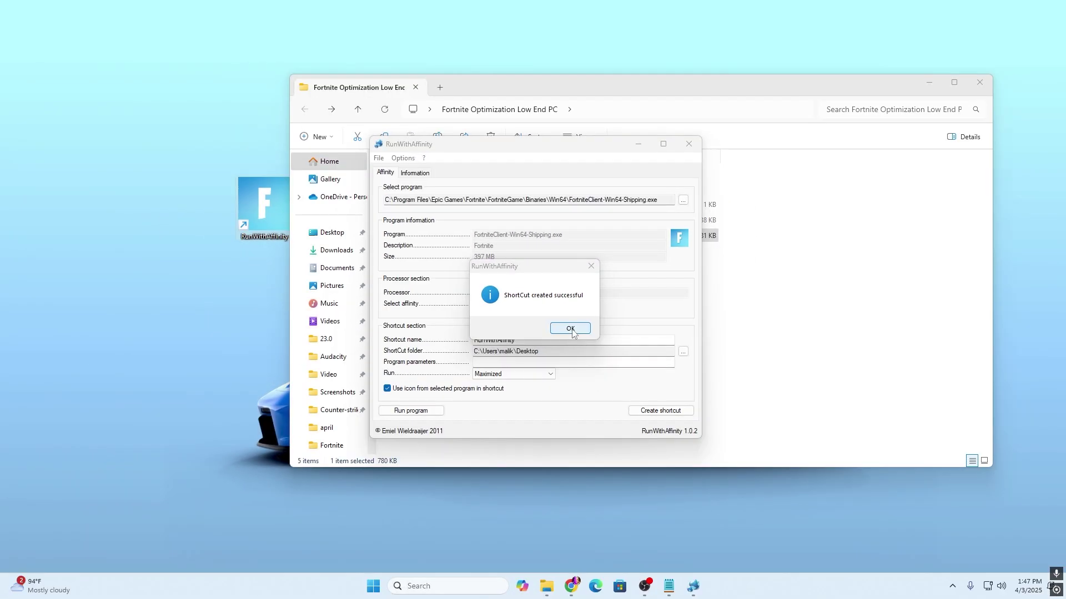
pyautogui.click(571, 332)
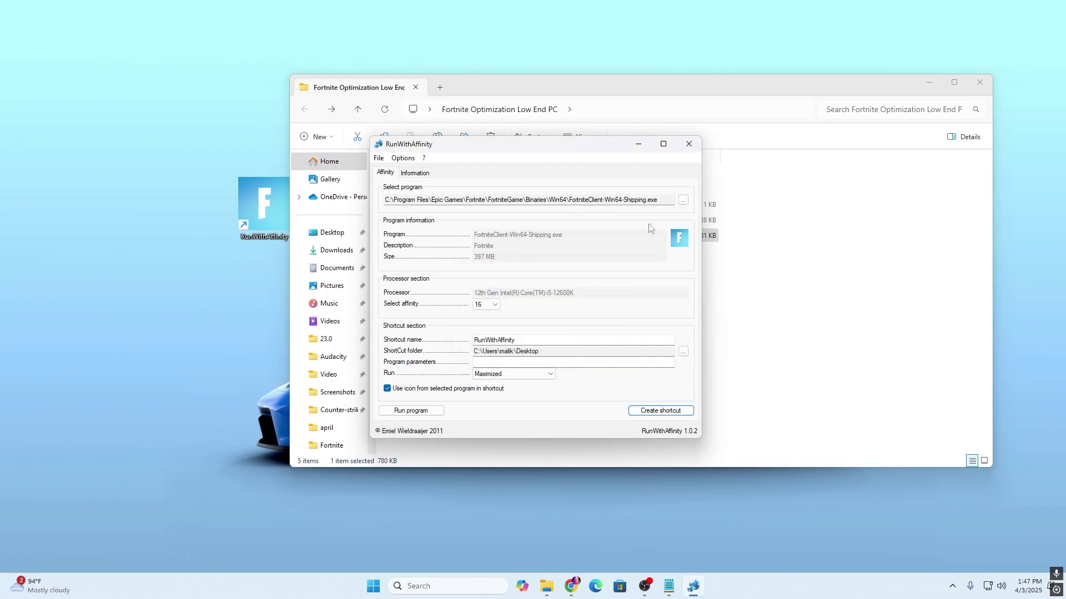
pyautogui.click(688, 144)
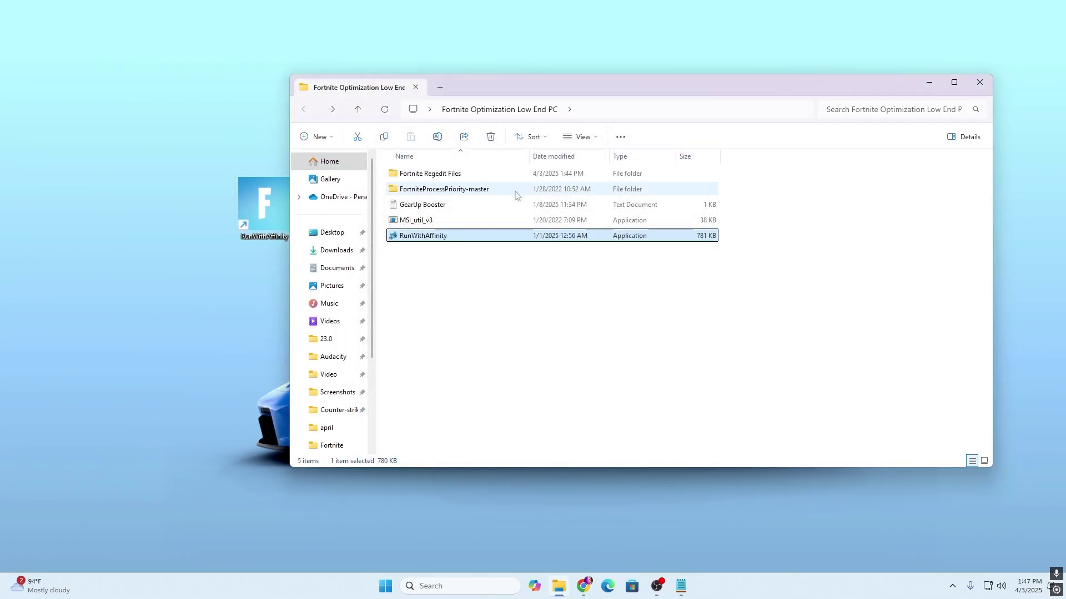
# - Close File Explorer, move the Fortnite shortcut to the desktop's top-left, and search 'core isolation'
pyautogui.click(980, 82)
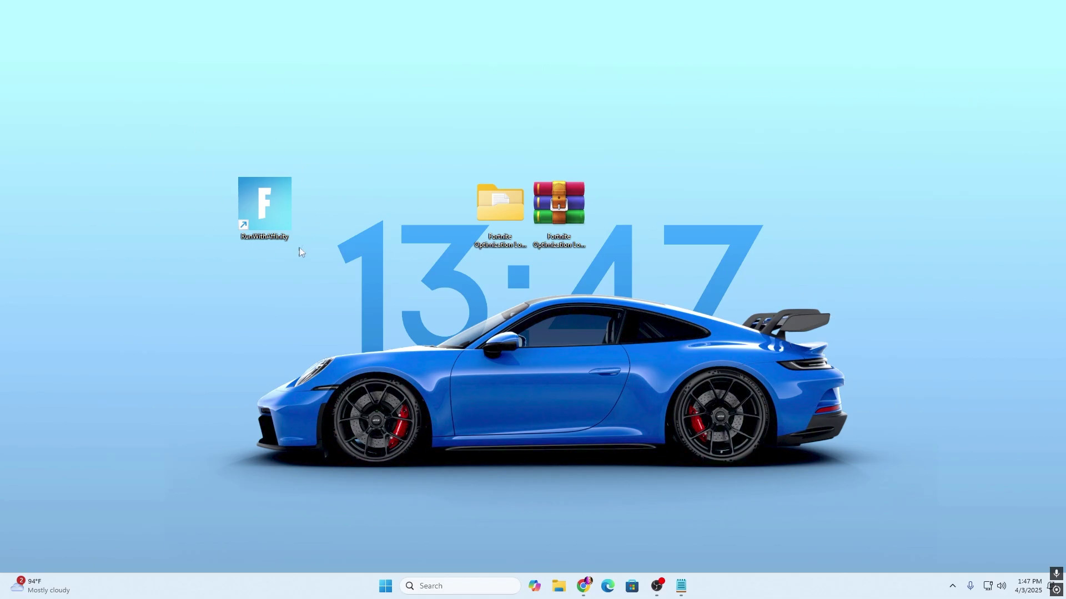
pyautogui.moveTo(190, 131)
pyautogui.mouseDown()
pyautogui.moveTo(339, 263)
pyautogui.moveTo(376, 229)
pyautogui.moveTo(306, 239)
pyautogui.moveTo(347, 301)
pyautogui.mouseUp()
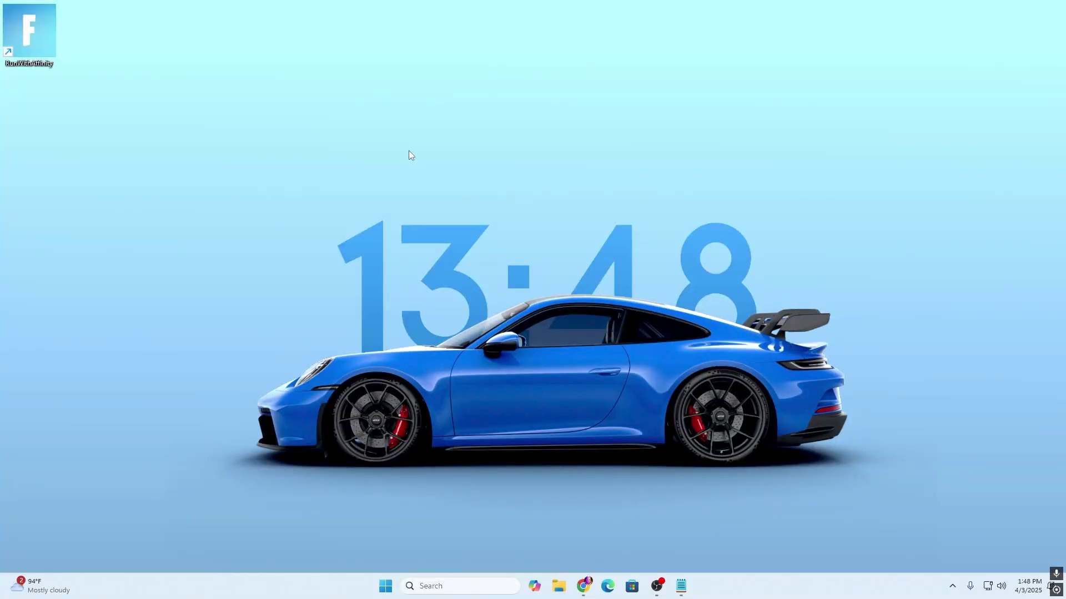
pyautogui.click(429, 587)
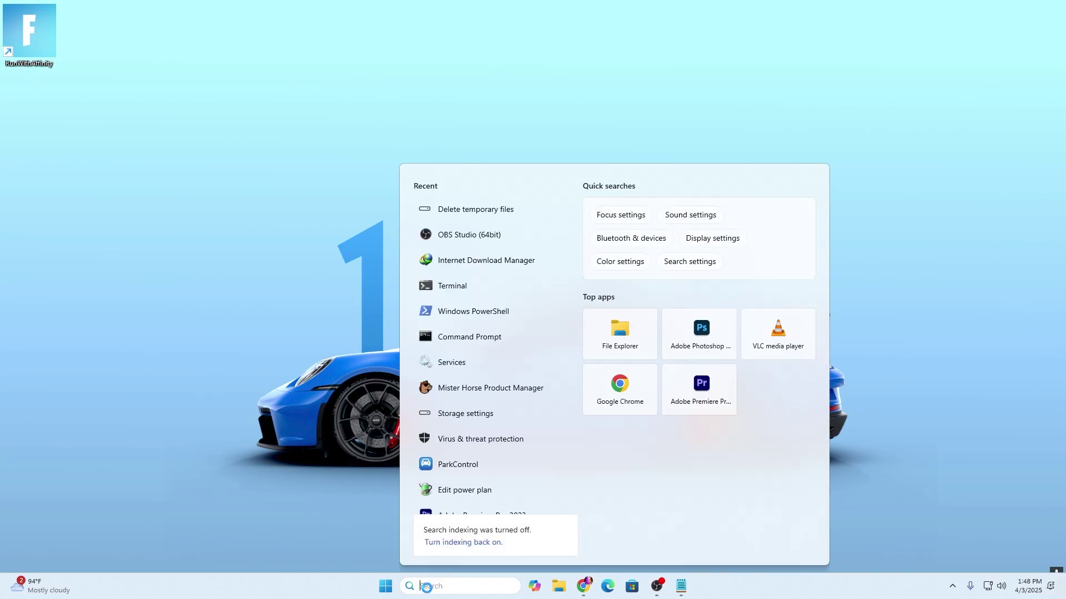
pyautogui.write('core isolation')
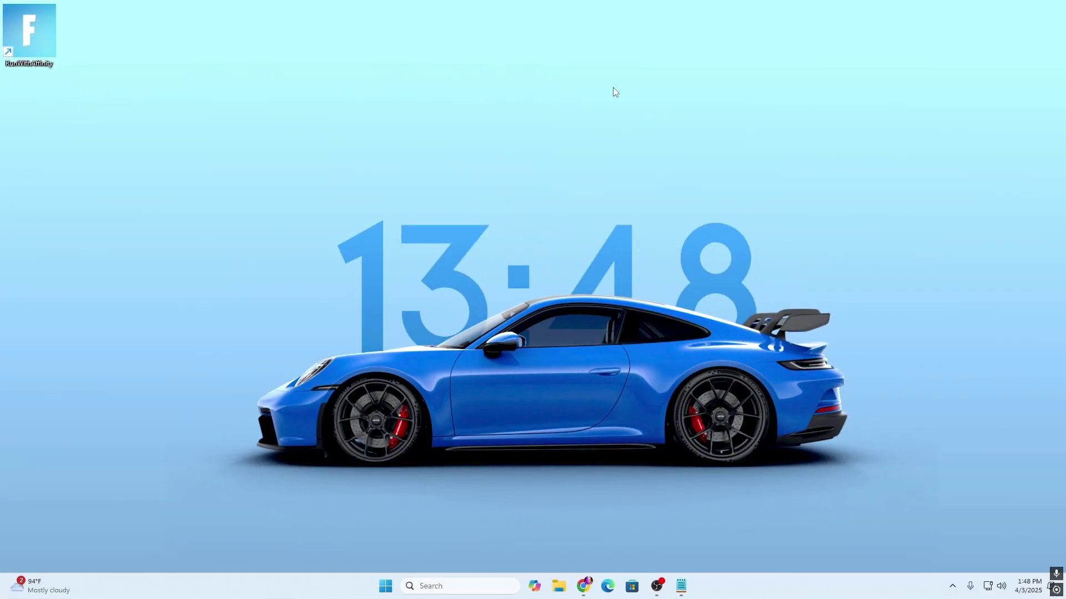
pyautogui.press('super+i')
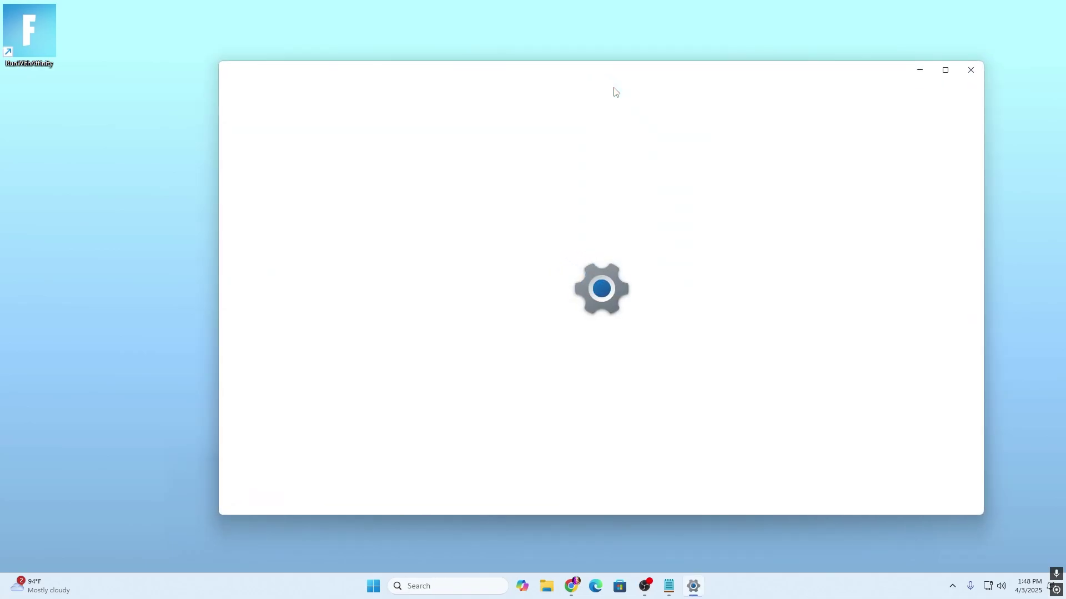
pyautogui.moveTo(575, 82)
pyautogui.mouseDown()
pyautogui.moveTo(463, 80)
pyautogui.moveTo(481, 79)
pyautogui.mouseUp()
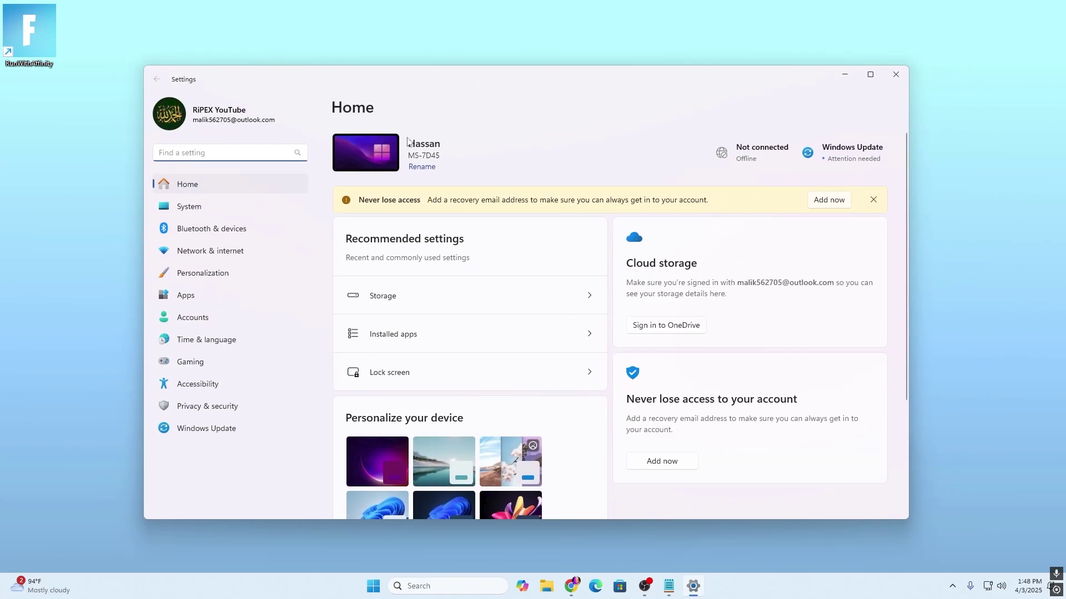
pyautogui.click(192, 363)
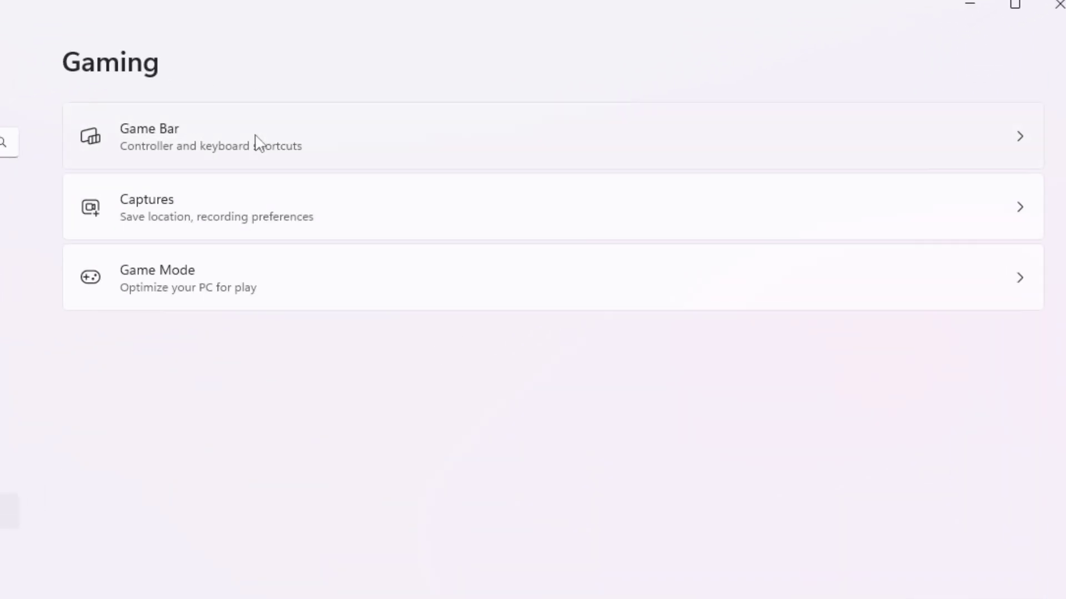
pyautogui.click(441, 154)
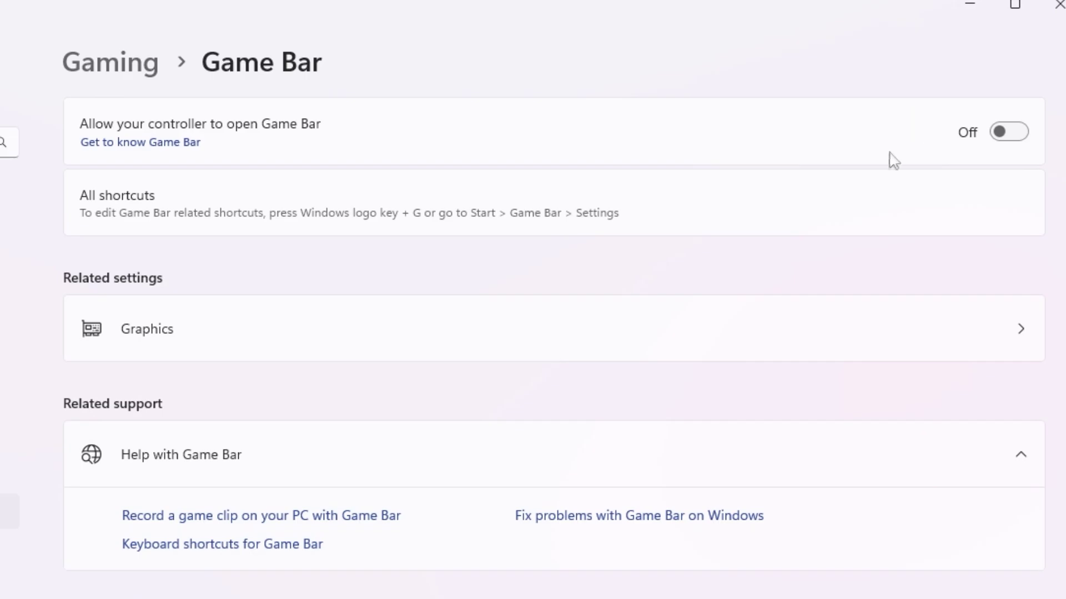
pyautogui.hotkey('alt', 'Left')
pyautogui.click(398, 218)
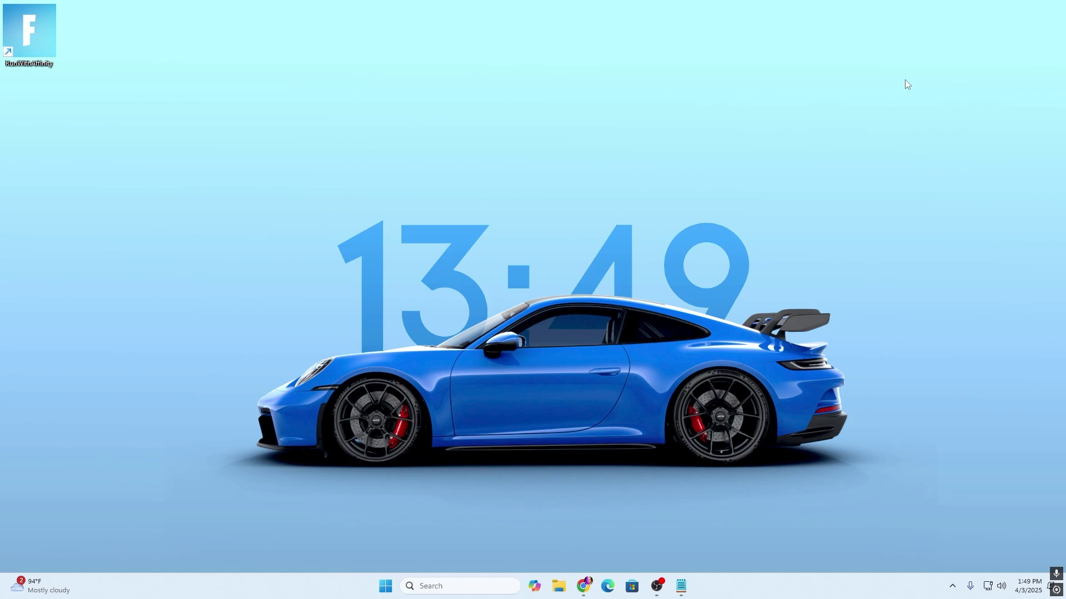
# - Launch msconfig from Run and reach the Boot advanced options
pyautogui.press('super+r')
pyautogui.moveTo(108, 462)
pyautogui.mouseDown()
pyautogui.moveTo(476, 304)
pyautogui.moveTo(494, 235)
pyautogui.mouseUp()
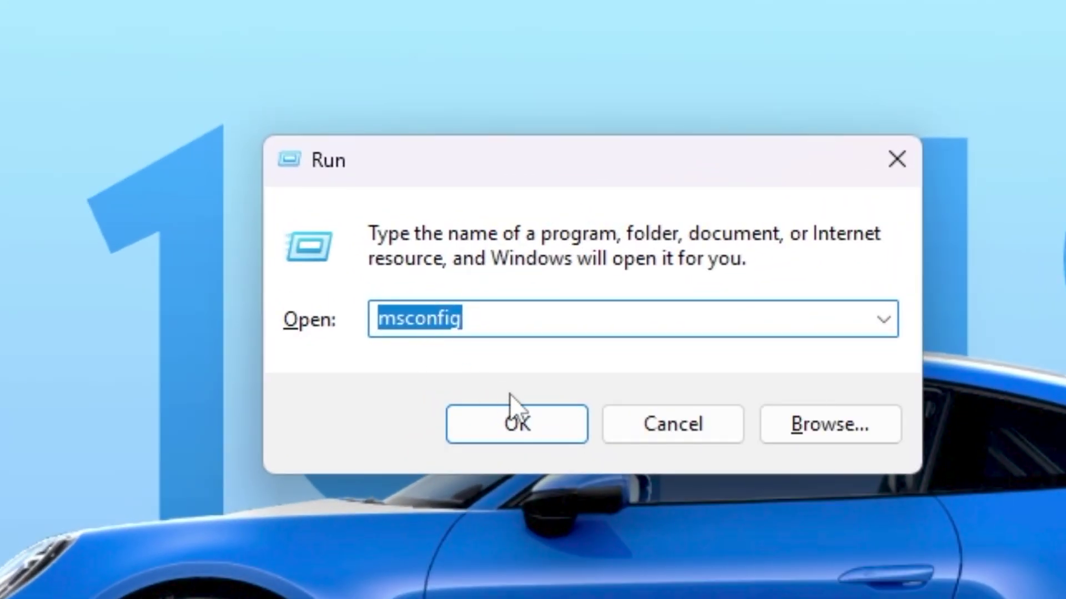
pyautogui.click(511, 420)
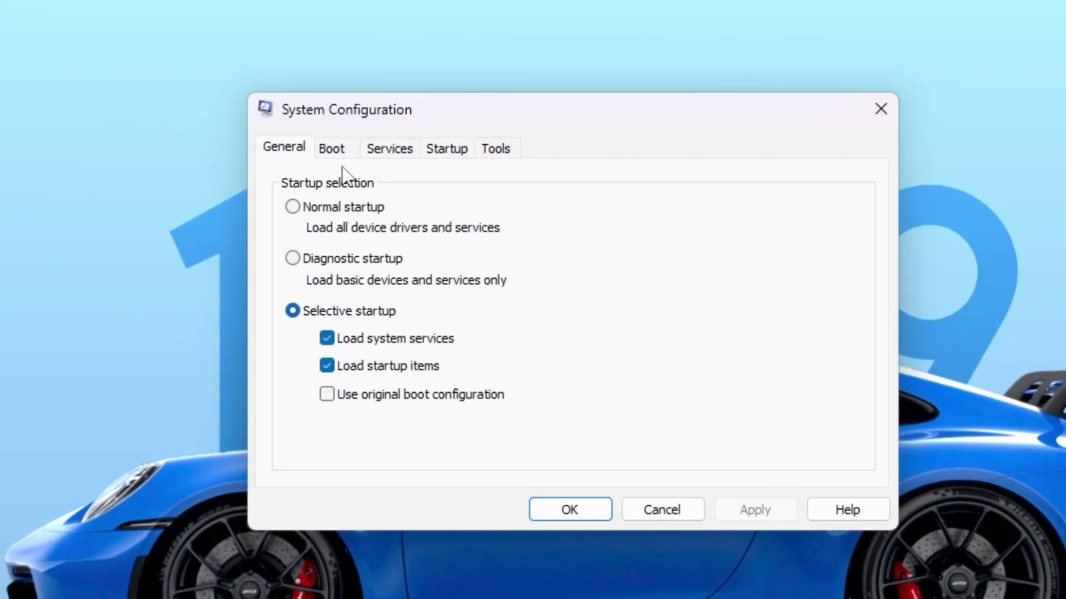
pyautogui.click(332, 150)
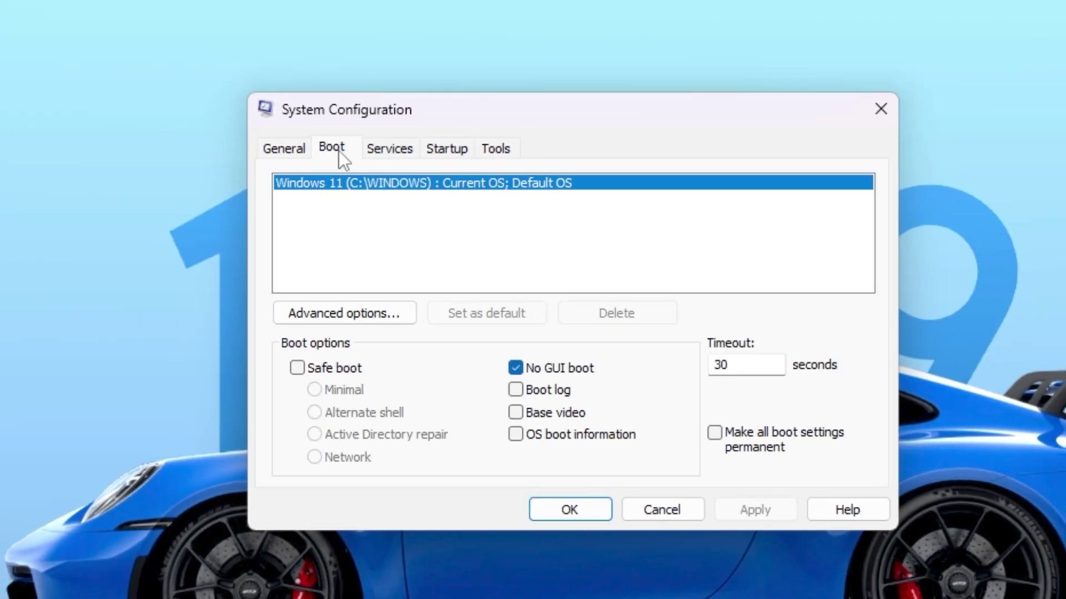
pyautogui.click(341, 314)
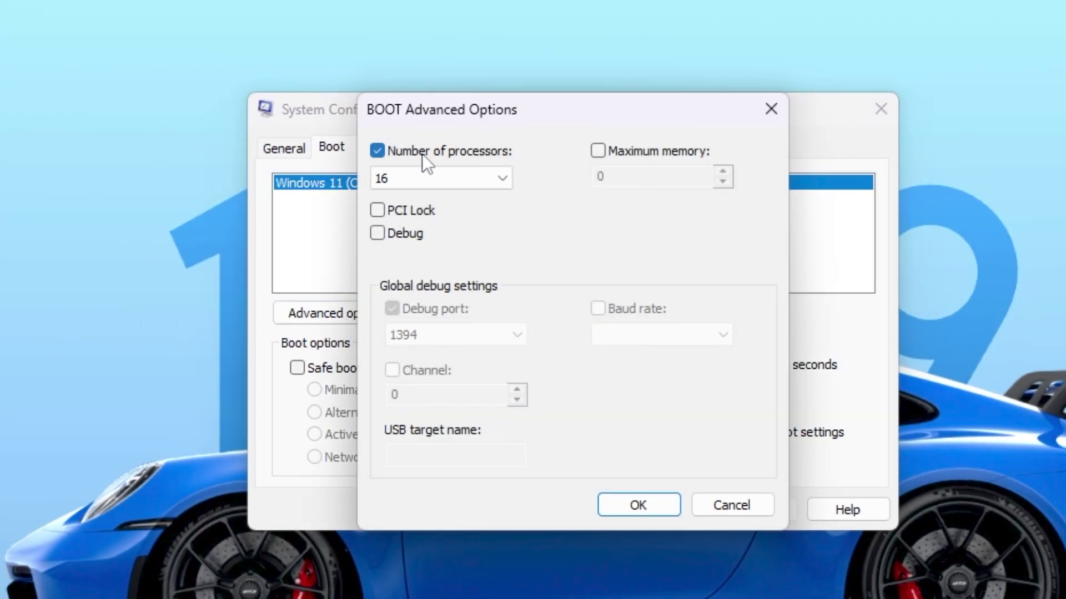
# - Set Number of processors to 16, confirm, apply and close System Configuration
pyautogui.click(452, 176)
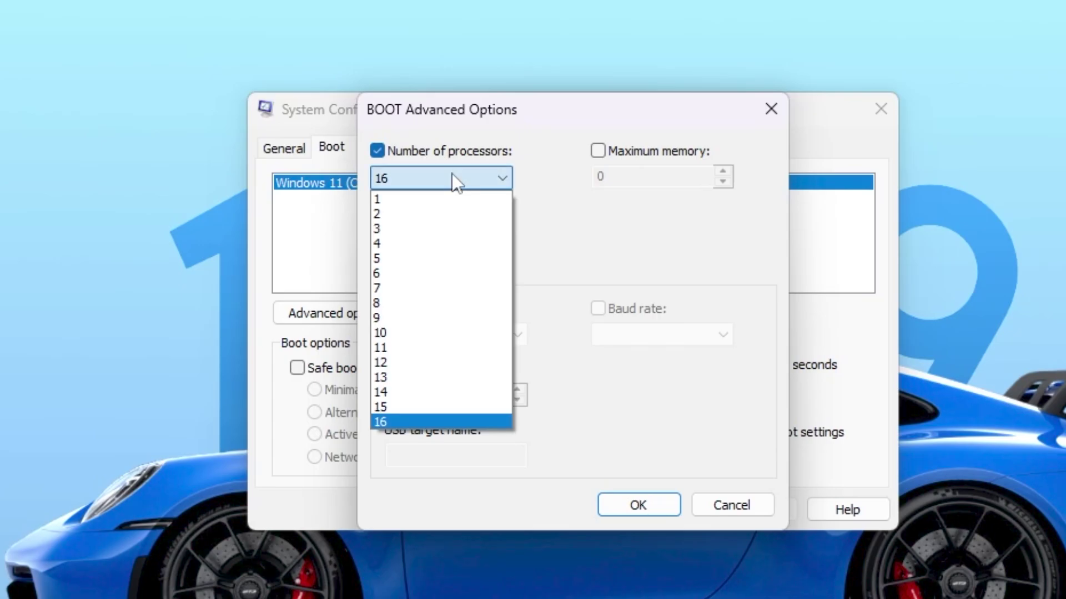
pyautogui.click(406, 419)
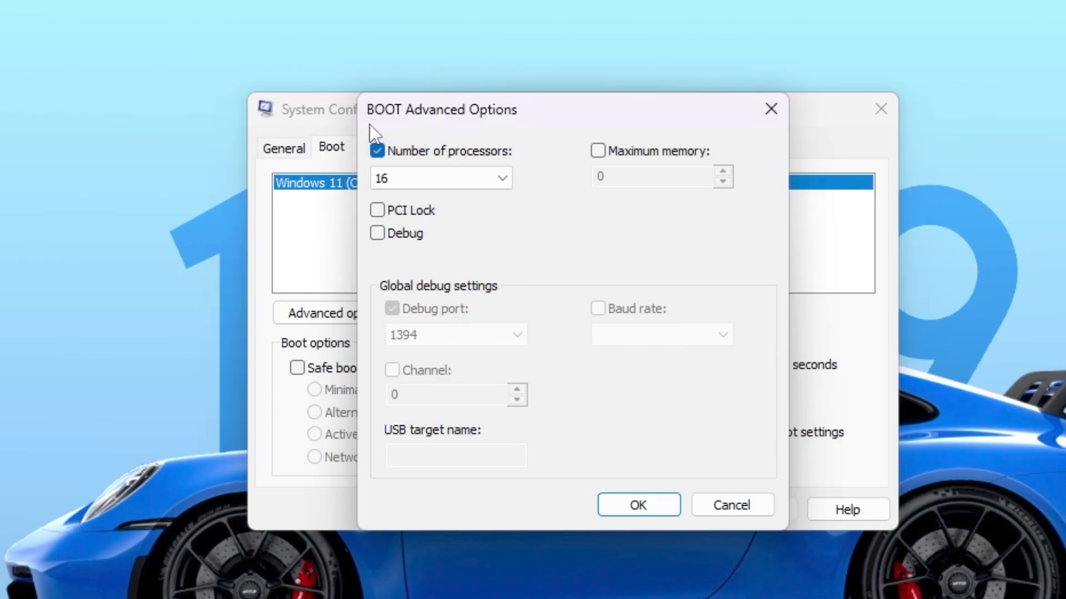
pyautogui.click(647, 507)
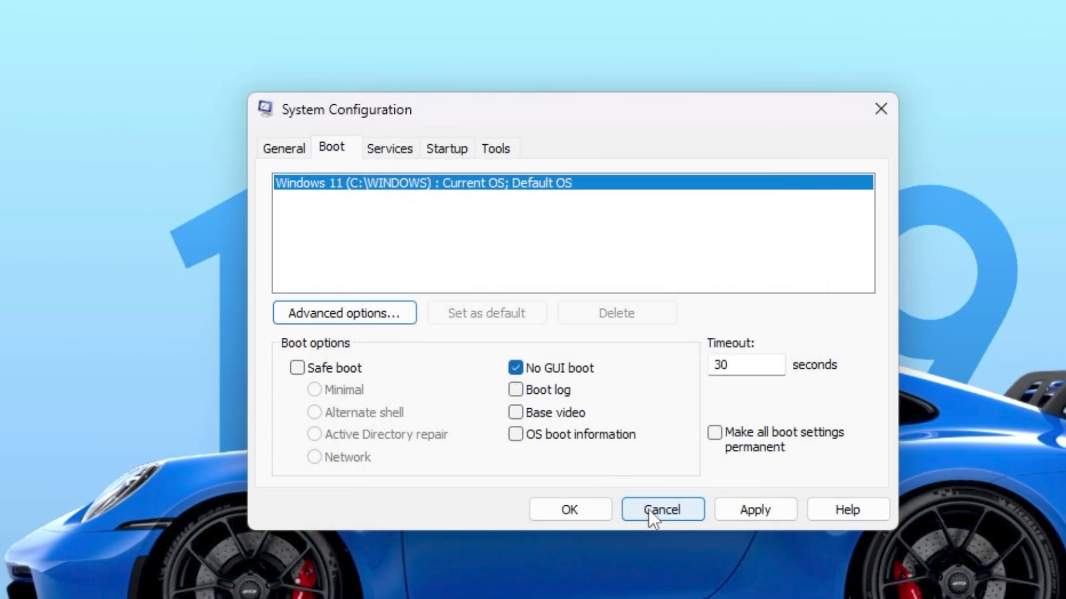
pyautogui.click(753, 510)
pyautogui.click(576, 506)
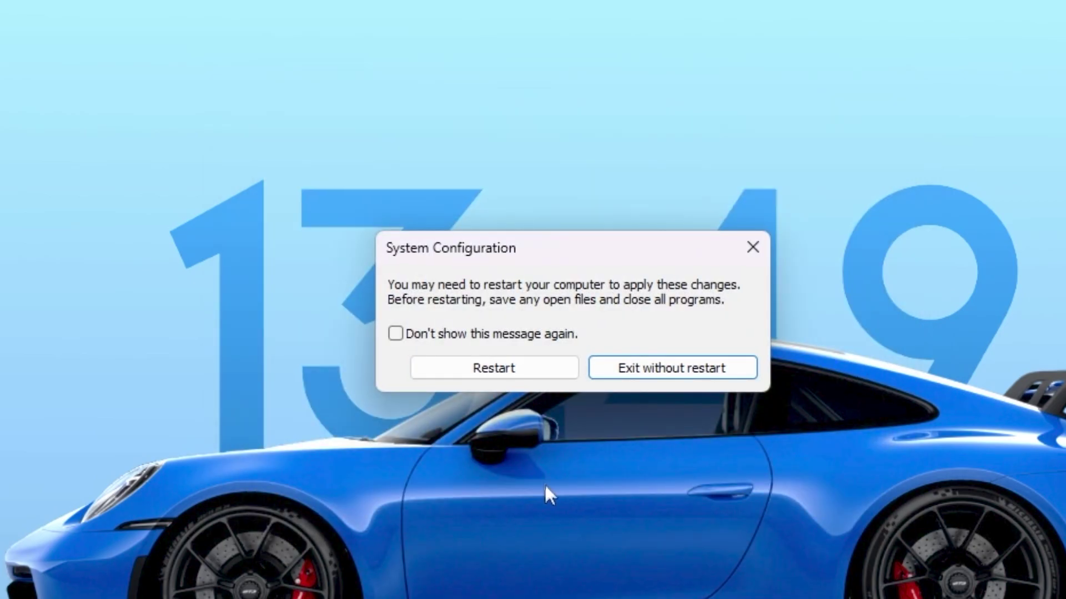